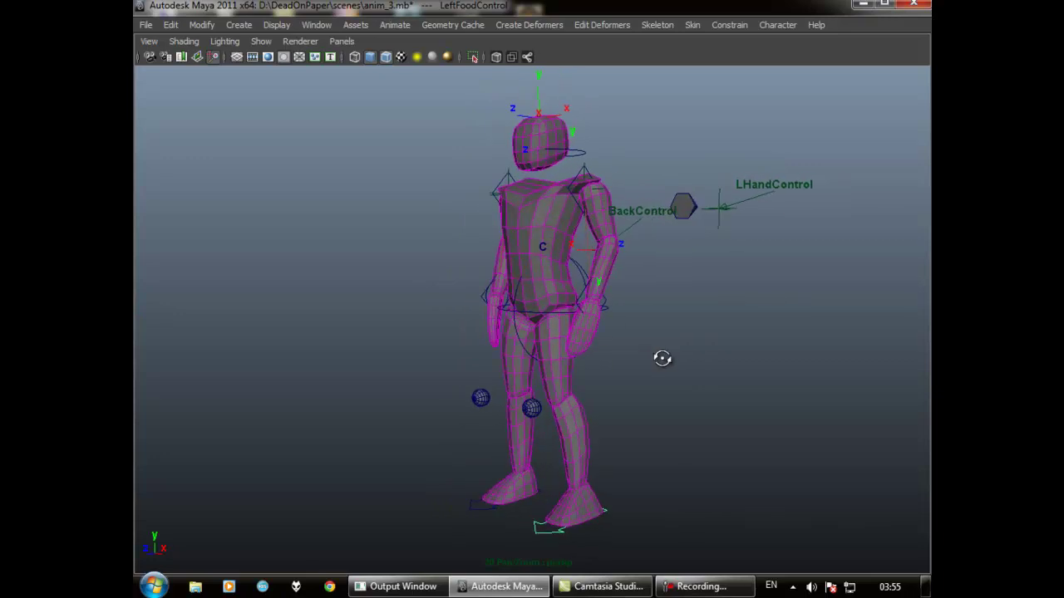
- Select the left foot control of the character rig
{"action": "left_click", "coordinate": [653, 452]}
{"action": "left_click_drag", "start_coordinate": [520, 532], "coordinate": [570, 502], "text": "alt"}
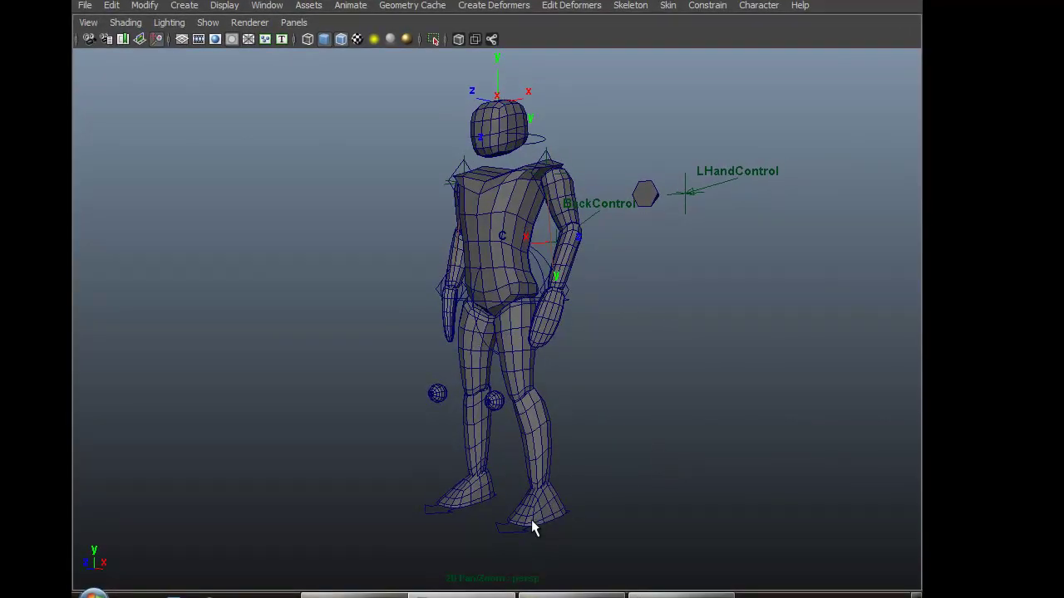
{"action": "left_click", "coordinate": [512, 530]}
{"action": "left_click_drag", "start_coordinate": [657, 443], "coordinate": [634, 411], "text": "alt"}
{"action": "middle_click_drag", "start_coordinate": [634, 410], "coordinate": [607, 410], "text": "alt"}
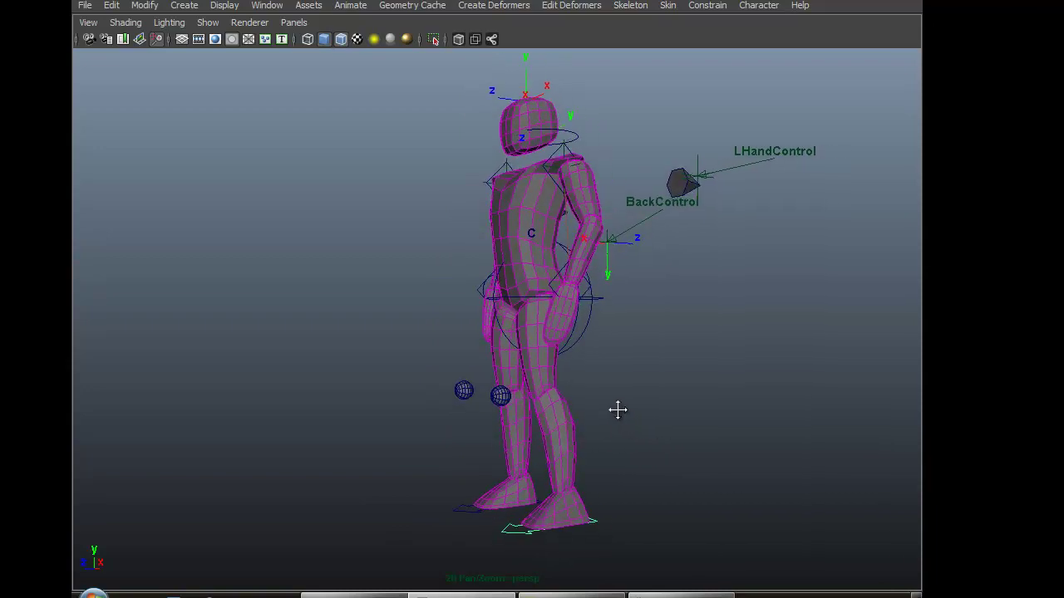
- Display the Tool Box and activate the Move tool on the left foot control
{"action": "left_click", "coordinate": [224, 6]}
{"action": "mouse_move", "coordinate": [257, 67]}
{"action": "left_click", "coordinate": [388, 153]}
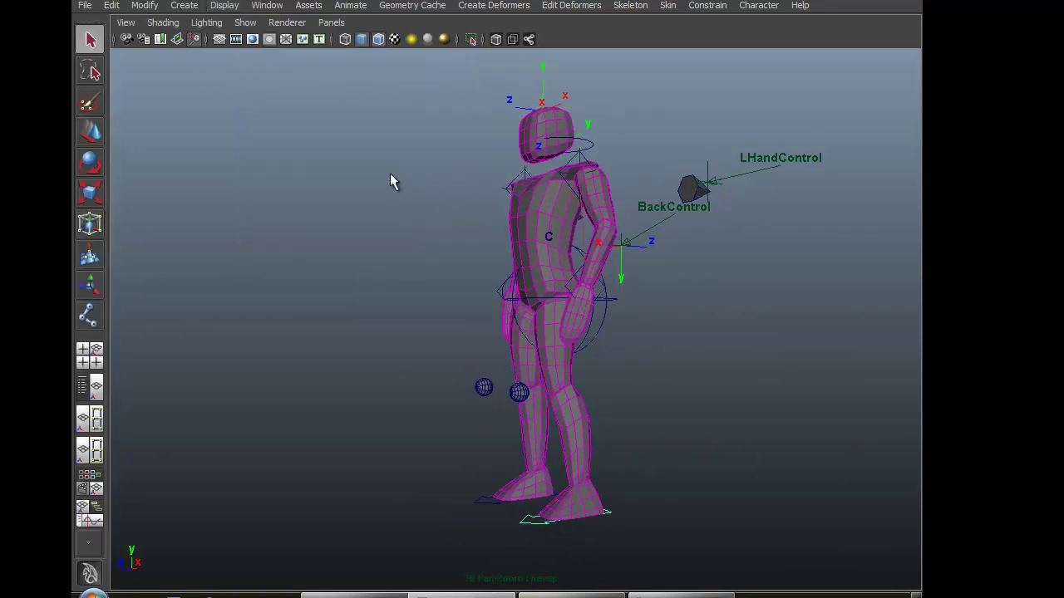
{"action": "left_click", "coordinate": [90, 136]}
- Try lifting the left foot control slightly to bend the left knee
{"action": "middle_click_drag", "start_coordinate": [354, 266], "coordinate": [317, 248], "text": "alt"}
{"action": "right_click_drag", "start_coordinate": [313, 284], "coordinate": [351, 300], "text": "alt"}
{"action": "left_click_drag", "start_coordinate": [351, 299], "coordinate": [405, 337], "text": "alt"}
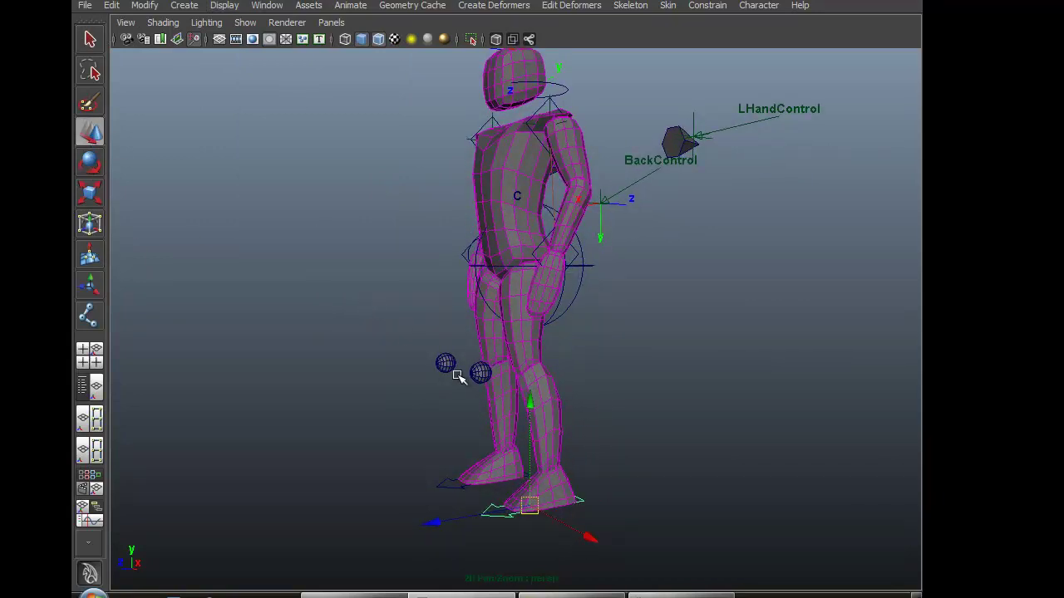
{"action": "mouse_move", "coordinate": [526, 504]}
{"action": "left_mouse_down"}
{"action": "mouse_move", "coordinate": [490, 433]}
{"action": "mouse_move", "coordinate": [495, 504]}
{"action": "mouse_move", "coordinate": [462, 489]}
{"action": "mouse_move", "coordinate": [527, 491]}
{"action": "left_mouse_up"}
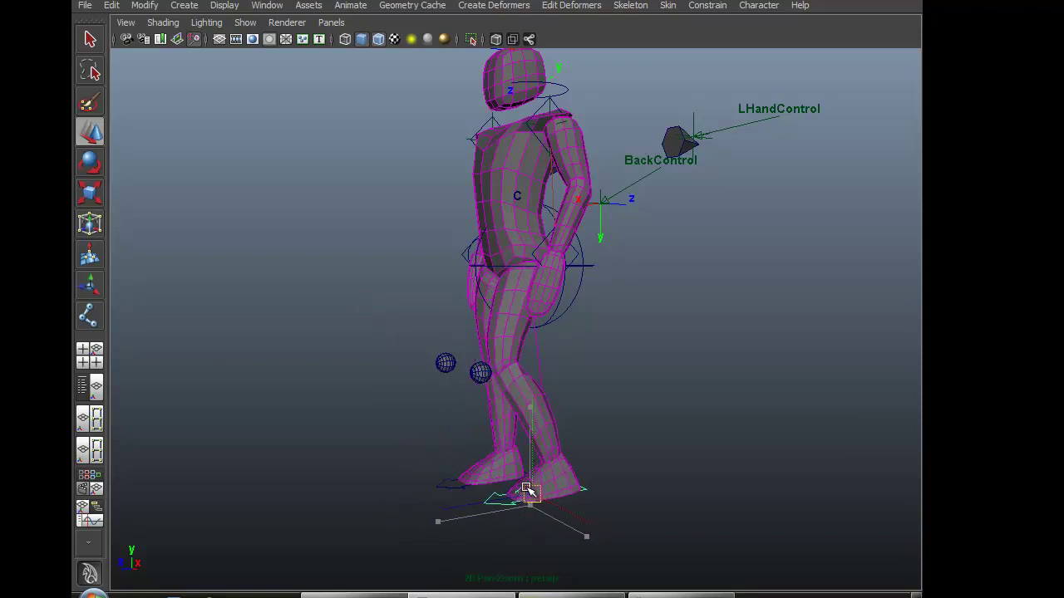
- Try moving the left foot control in different directions to test how the leg follows
{"action": "left_click_drag", "start_coordinate": [640, 485], "coordinate": [757, 473], "text": "alt"}
{"action": "right_click_drag", "start_coordinate": [543, 454], "coordinate": [538, 481], "text": "alt"}
{"action": "mouse_move", "coordinate": [513, 505]}
{"action": "left_mouse_down"}
{"action": "mouse_move", "coordinate": [523, 509]}
{"action": "mouse_move", "coordinate": [506, 505]}
{"action": "left_mouse_up"}
{"action": "left_click_drag", "start_coordinate": [404, 408], "coordinate": [438, 456]}
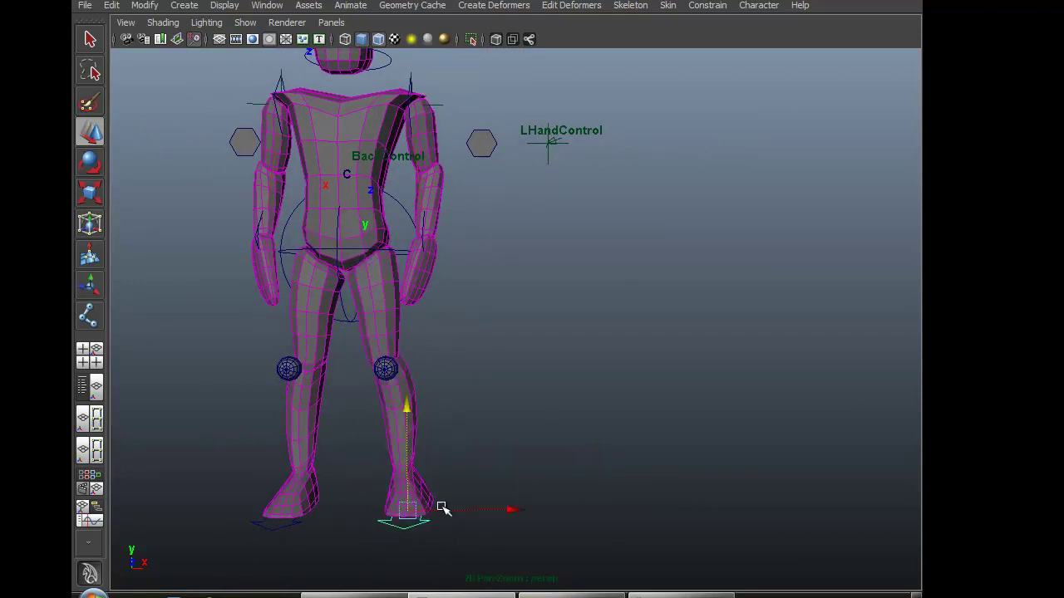
{"action": "left_click_drag", "start_coordinate": [431, 526], "coordinate": [427, 466], "text": "alt"}
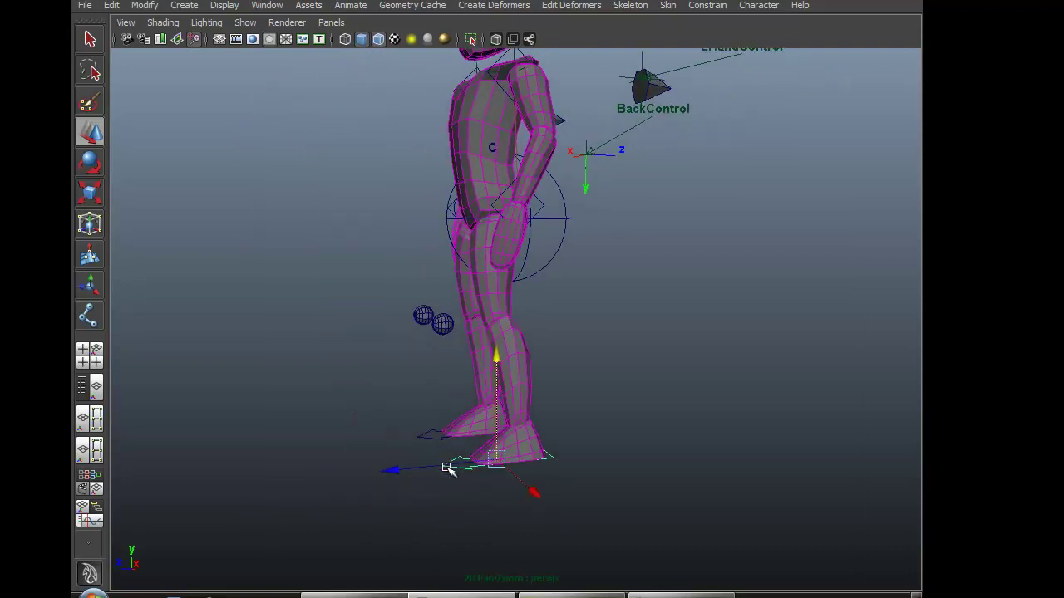
{"action": "mouse_move", "coordinate": [503, 449]}
{"action": "left_mouse_down", "text": "alt"}
{"action": "mouse_move", "coordinate": [474, 449]}
{"action": "mouse_move", "coordinate": [452, 503]}
{"action": "mouse_move", "coordinate": [408, 490]}
{"action": "mouse_move", "coordinate": [551, 497]}
{"action": "mouse_move", "coordinate": [466, 440]}
{"action": "mouse_move", "coordinate": [515, 493]}
{"action": "mouse_move", "coordinate": [555, 502]}
{"action": "mouse_move", "coordinate": [527, 505]}
{"action": "mouse_move", "coordinate": [504, 491]}
{"action": "mouse_move", "coordinate": [441, 427]}
{"action": "mouse_move", "coordinate": [504, 454]}
{"action": "mouse_move", "coordinate": [501, 468]}
{"action": "mouse_move", "coordinate": [526, 486]}
{"action": "left_mouse_up", "text": "alt"}
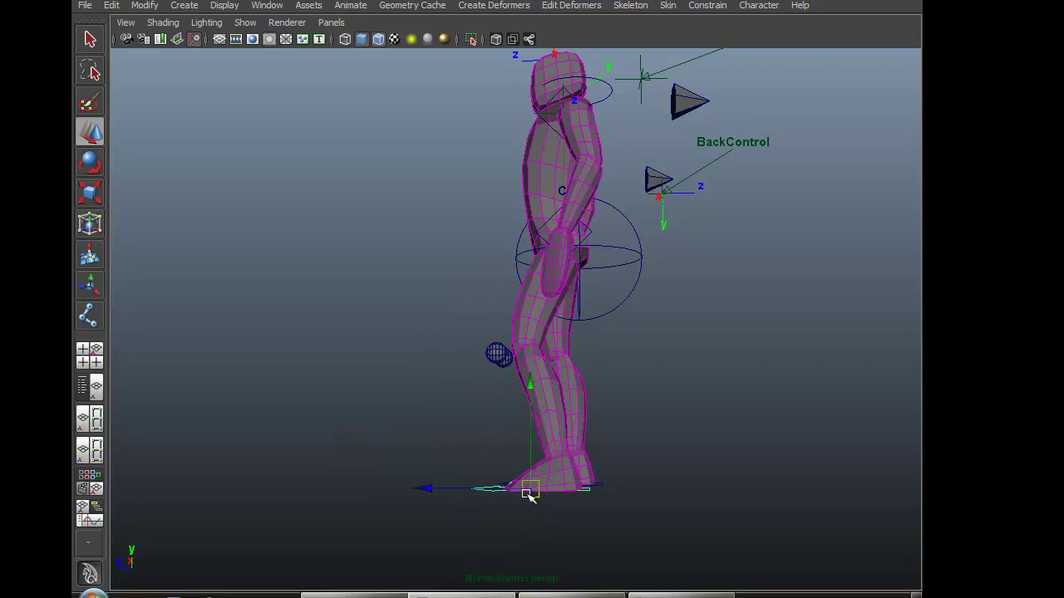
{"action": "left_click_drag", "start_coordinate": [491, 492], "coordinate": [622, 470]}
- Try moving the left knee's sphere control sideways and undo the change
{"action": "left_click", "coordinate": [367, 335]}
{"action": "middle_click_drag", "start_coordinate": [458, 390], "coordinate": [541, 405], "text": "alt"}
{"action": "left_click_drag", "start_coordinate": [497, 357], "coordinate": [521, 373]}
{"action": "left_click_drag", "start_coordinate": [456, 400], "coordinate": [524, 399], "text": "alt"}
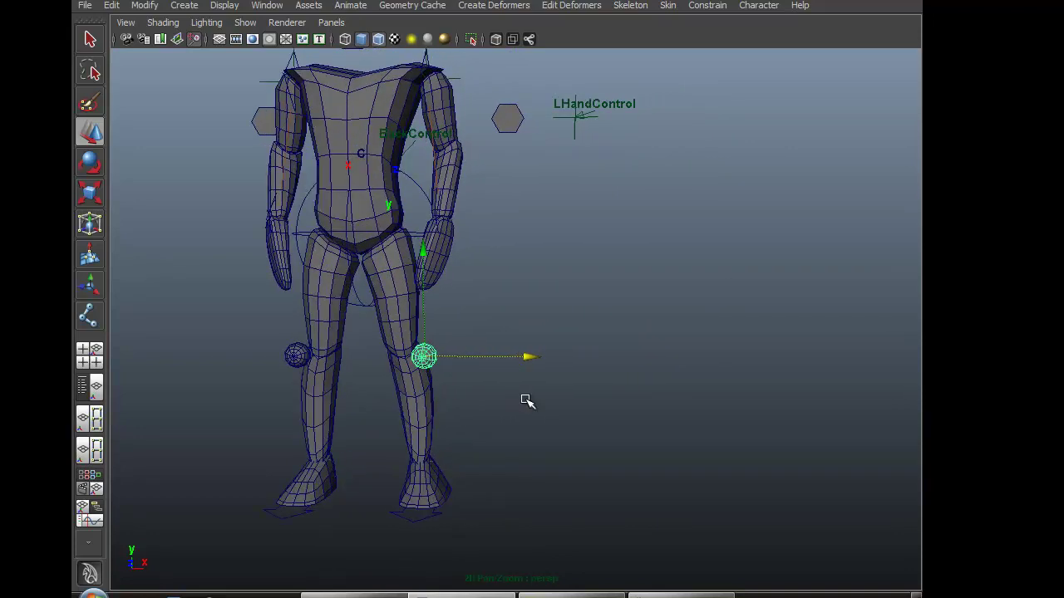
{"action": "left_click_drag", "start_coordinate": [467, 321], "coordinate": [498, 359], "text": "alt"}
{"action": "left_click", "coordinate": [308, 375]}
{"action": "key", "text": "ctrl+z"}
- Try moving the right knee's sphere control sideways to test the direction of the knee
{"action": "left_click", "coordinate": [304, 378]}
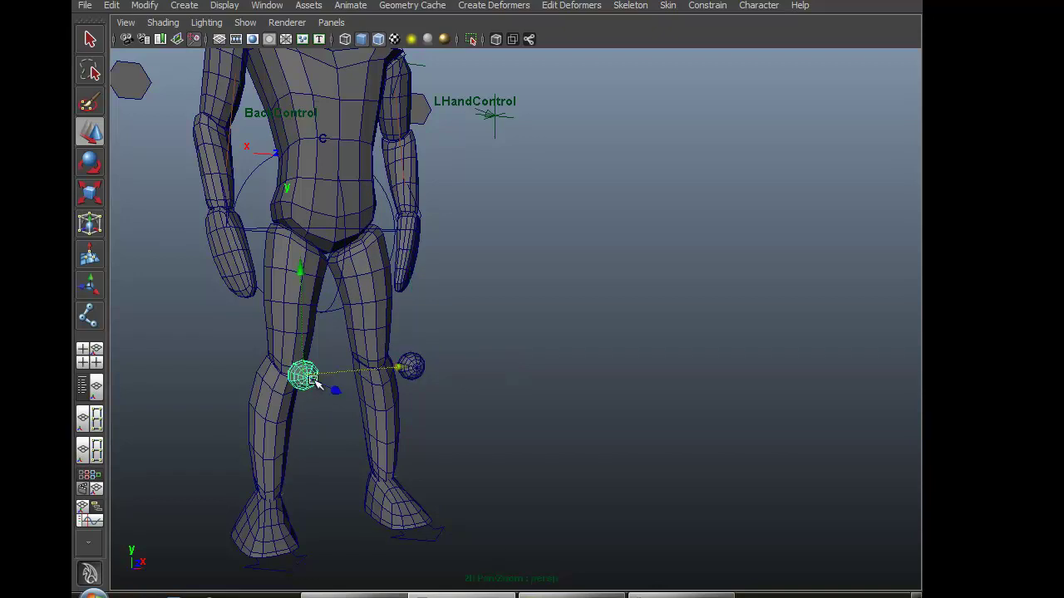
{"action": "mouse_move", "coordinate": [385, 371]}
{"action": "left_mouse_down"}
{"action": "mouse_move", "coordinate": [410, 365]}
{"action": "mouse_move", "coordinate": [363, 373]}
{"action": "mouse_move", "coordinate": [385, 371]}
{"action": "left_mouse_up"}
{"action": "left_click_drag", "start_coordinate": [456, 402], "coordinate": [428, 406], "text": "alt"}
{"action": "mouse_move", "coordinate": [363, 361]}
{"action": "left_mouse_down"}
{"action": "mouse_move", "coordinate": [307, 363]}
{"action": "mouse_move", "coordinate": [361, 368]}
{"action": "mouse_move", "coordinate": [380, 352]}
{"action": "left_mouse_up"}
{"action": "middle_click_drag", "start_coordinate": [503, 302], "coordinate": [631, 376], "text": "alt"}
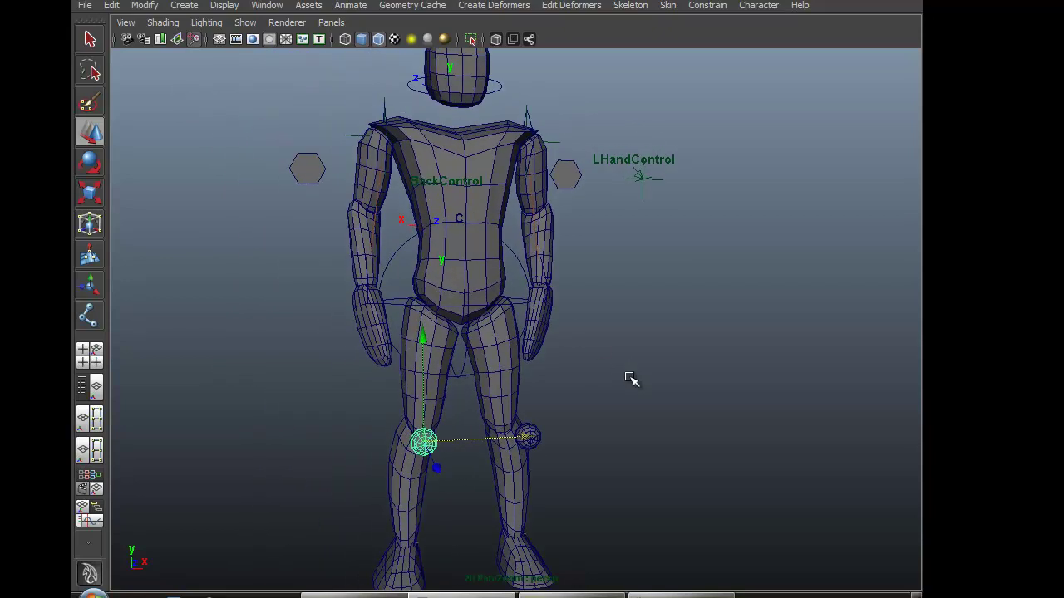
- Try lowering and shifting the hip control with the feet planted to test the body movement
{"action": "right_click_drag", "start_coordinate": [304, 314], "coordinate": [420, 343], "text": "alt"}
{"action": "left_click_drag", "start_coordinate": [631, 345], "coordinate": [490, 348], "text": "alt"}
{"action": "right_click_drag", "start_coordinate": [752, 349], "coordinate": [578, 326], "text": "alt"}
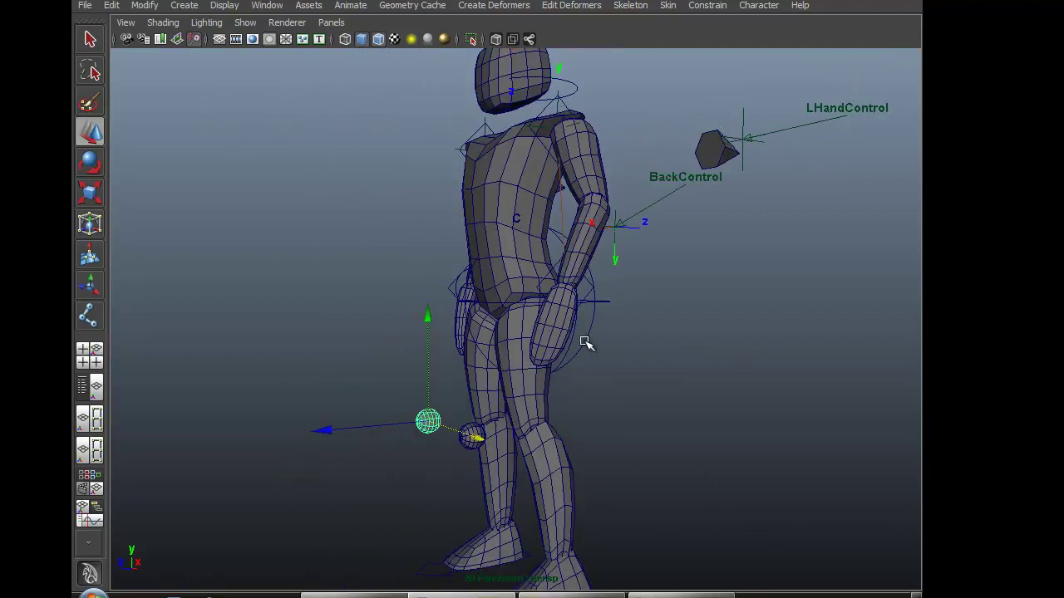
{"action": "left_click", "coordinate": [586, 342]}
{"action": "left_click_drag", "start_coordinate": [691, 335], "coordinate": [576, 344], "text": "alt"}
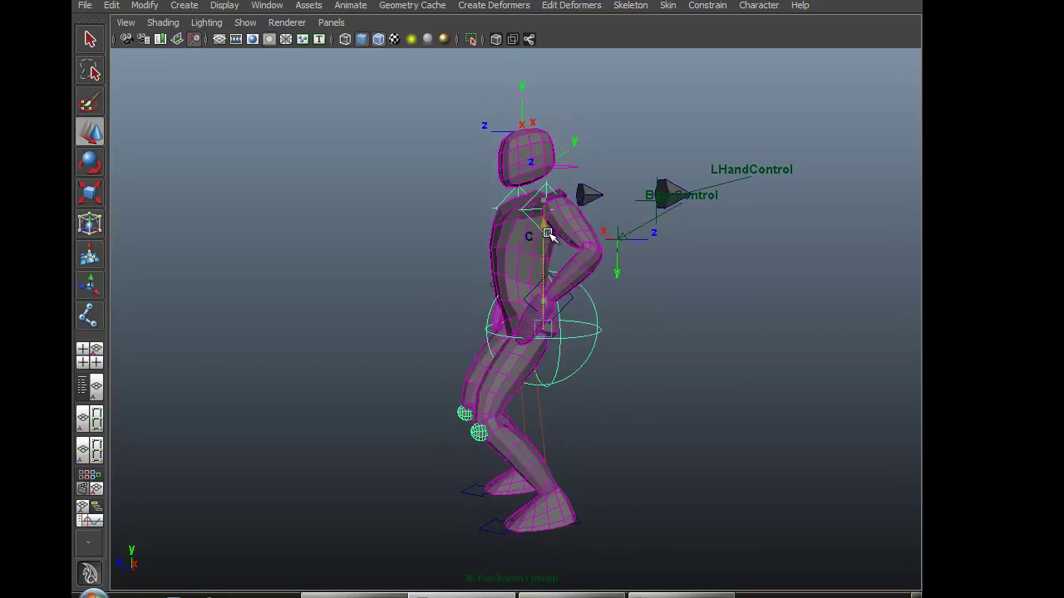
{"action": "left_click_drag", "start_coordinate": [609, 359], "coordinate": [578, 404], "text": "alt"}
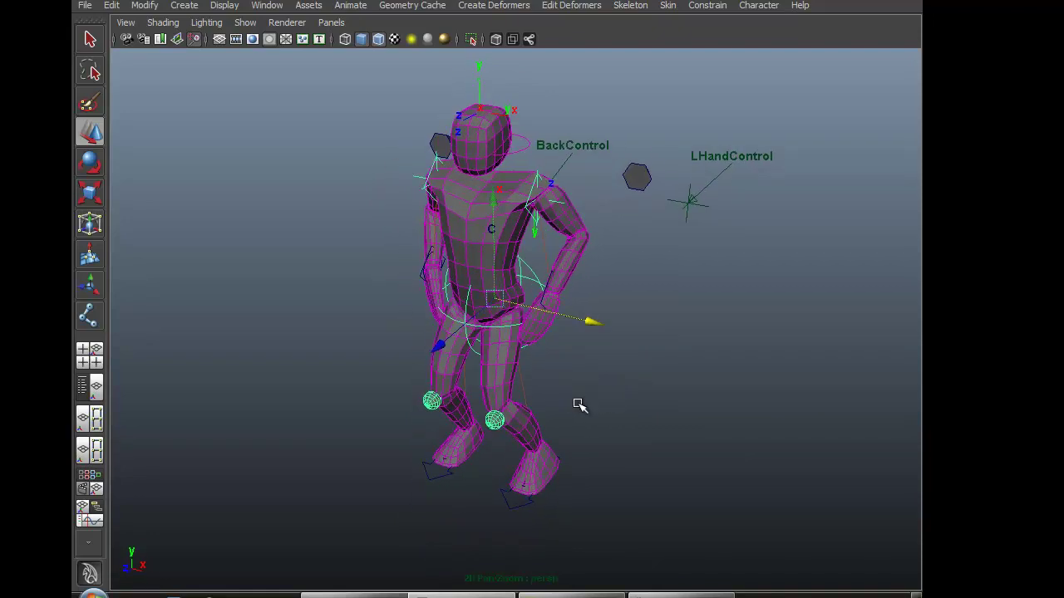
{"action": "mouse_move", "coordinate": [486, 293]}
{"action": "left_mouse_down"}
{"action": "mouse_move", "coordinate": [475, 292]}
{"action": "mouse_move", "coordinate": [497, 303]}
{"action": "left_mouse_up"}
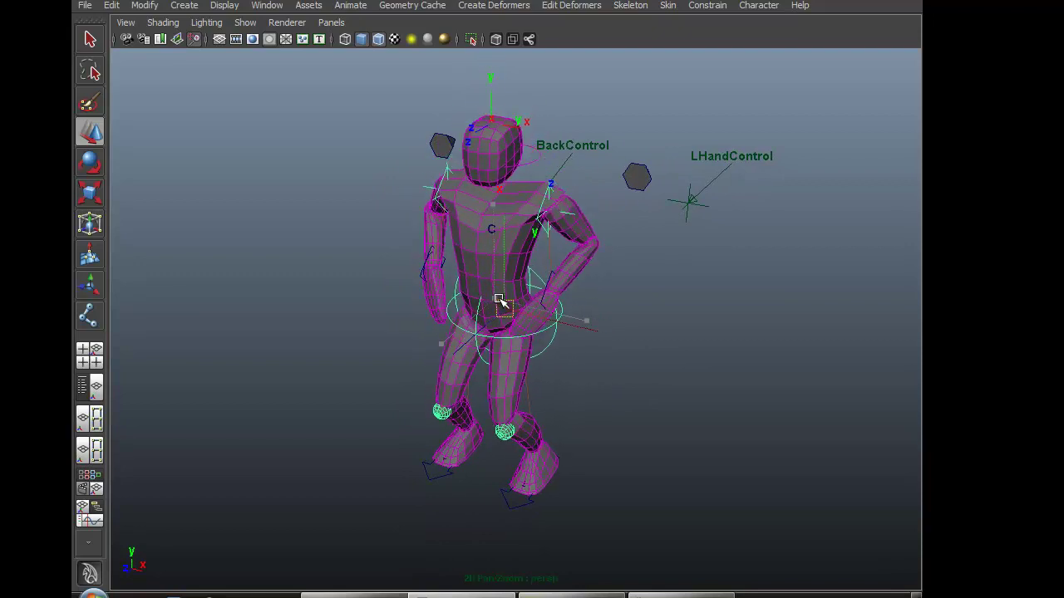
- Move the left hand control forward and outward to raise the left arm
{"action": "left_click_drag", "start_coordinate": [541, 383], "coordinate": [425, 353], "text": "alt"}
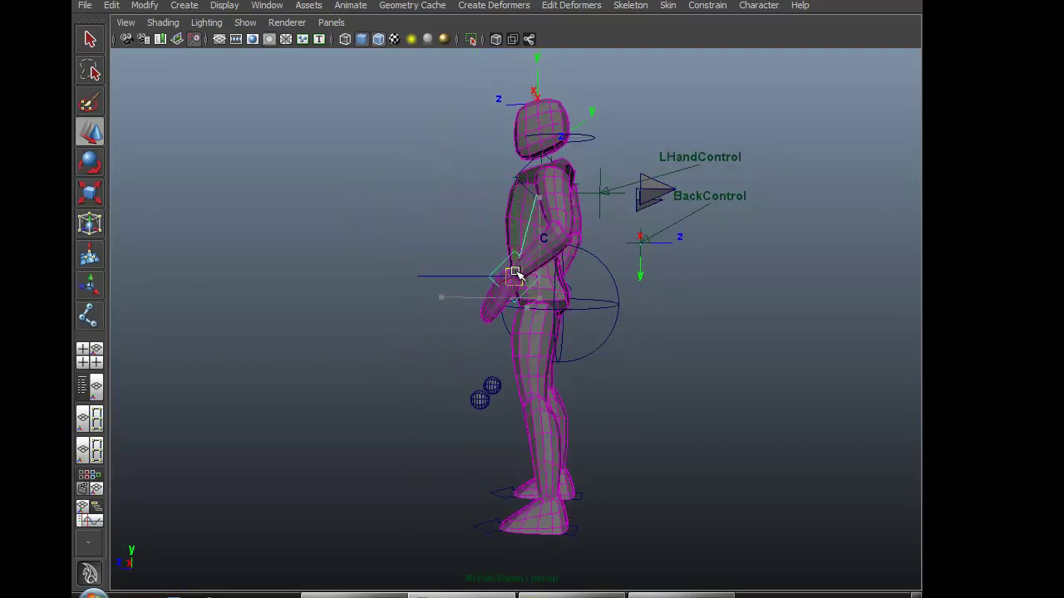
{"action": "left_click_drag", "start_coordinate": [461, 321], "coordinate": [527, 352], "text": "alt"}
{"action": "right_click_drag", "start_coordinate": [527, 352], "coordinate": [697, 355], "text": "alt"}
{"action": "left_click_drag", "start_coordinate": [697, 356], "coordinate": [697, 328], "text": "alt"}
{"action": "left_click_drag", "start_coordinate": [618, 158], "coordinate": [618, 156]}
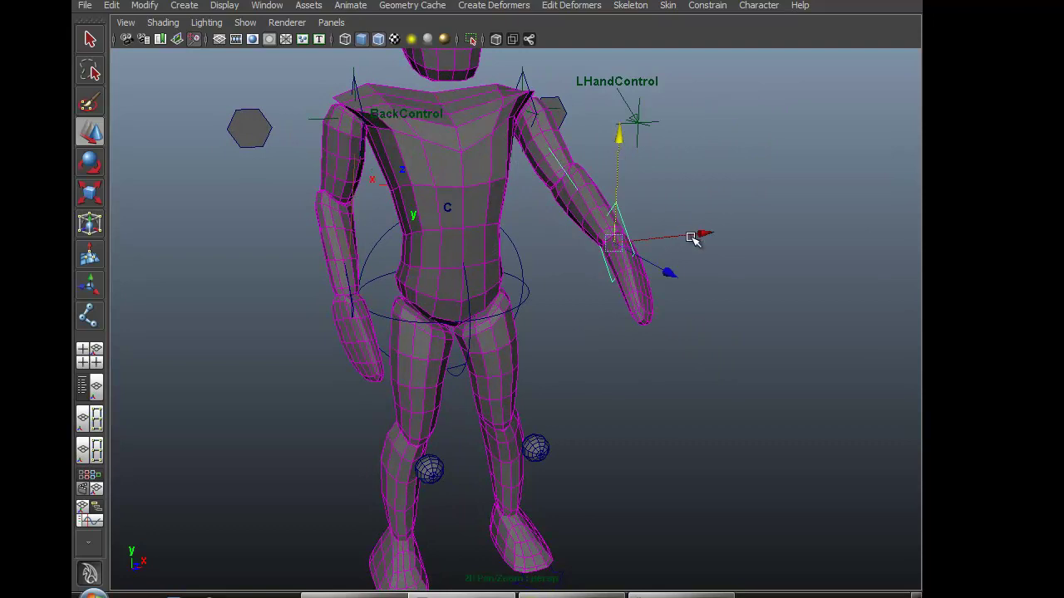
{"action": "left_click_drag", "start_coordinate": [667, 272], "coordinate": [642, 250]}
- Move the right hand control outward and backward to swing the right arm behind the body
{"action": "left_click_drag", "start_coordinate": [694, 287], "coordinate": [468, 301], "text": "alt"}
{"action": "left_click_drag", "start_coordinate": [402, 300], "coordinate": [368, 280]}
{"action": "left_click_drag", "start_coordinate": [313, 301], "coordinate": [462, 312], "text": "alt"}
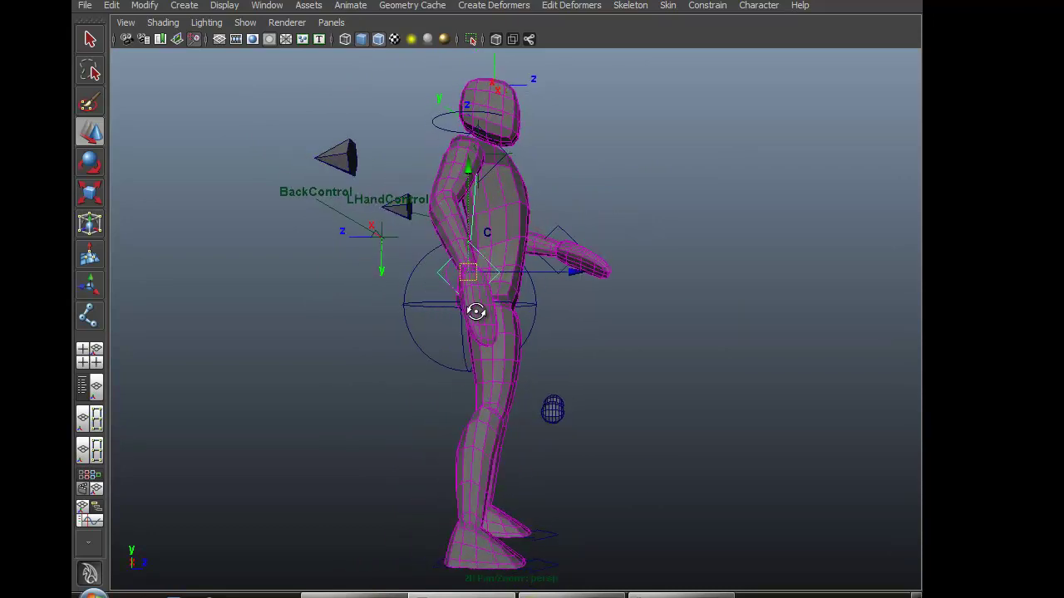
{"action": "left_click_drag", "start_coordinate": [560, 272], "coordinate": [464, 308], "text": "alt"}
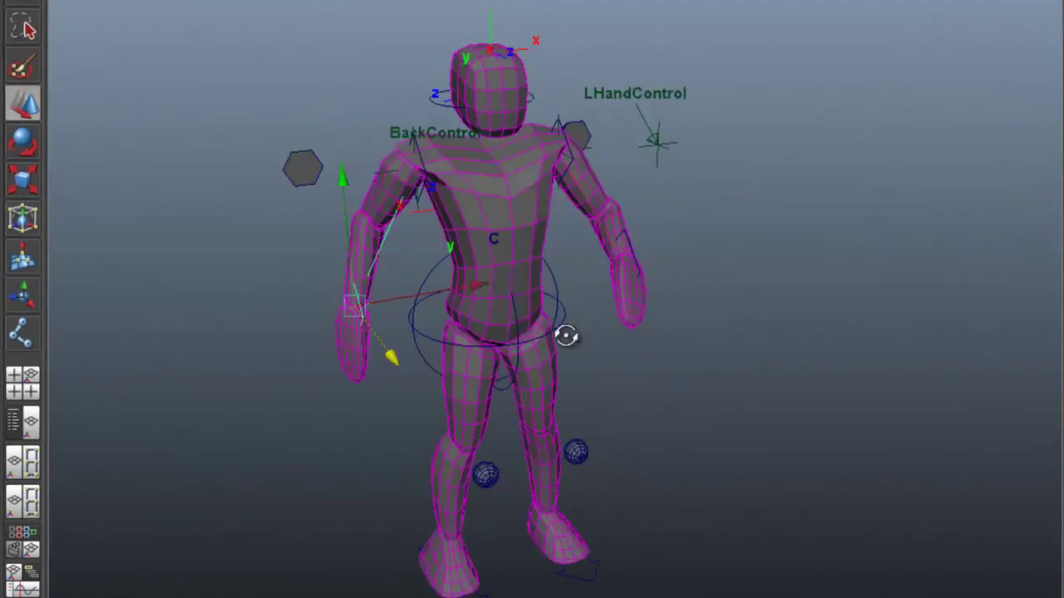
{"action": "left_click_drag", "start_coordinate": [639, 398], "coordinate": [652, 445], "text": "alt"}
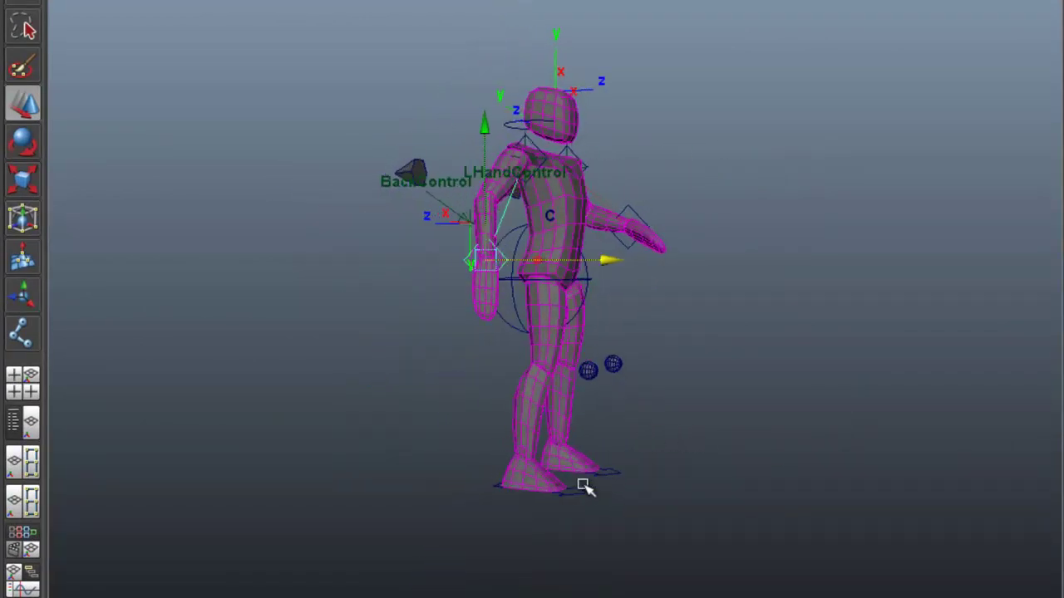
- Select the left foot control again and examine the foot closely from the side
{"action": "left_click", "coordinate": [574, 492]}
{"action": "left_click_drag", "start_coordinate": [649, 500], "coordinate": [639, 499]}
{"action": "left_click_drag", "start_coordinate": [731, 473], "coordinate": [416, 470], "text": "alt"}
{"action": "left_click_drag", "start_coordinate": [540, 490], "coordinate": [487, 522], "text": "alt"}
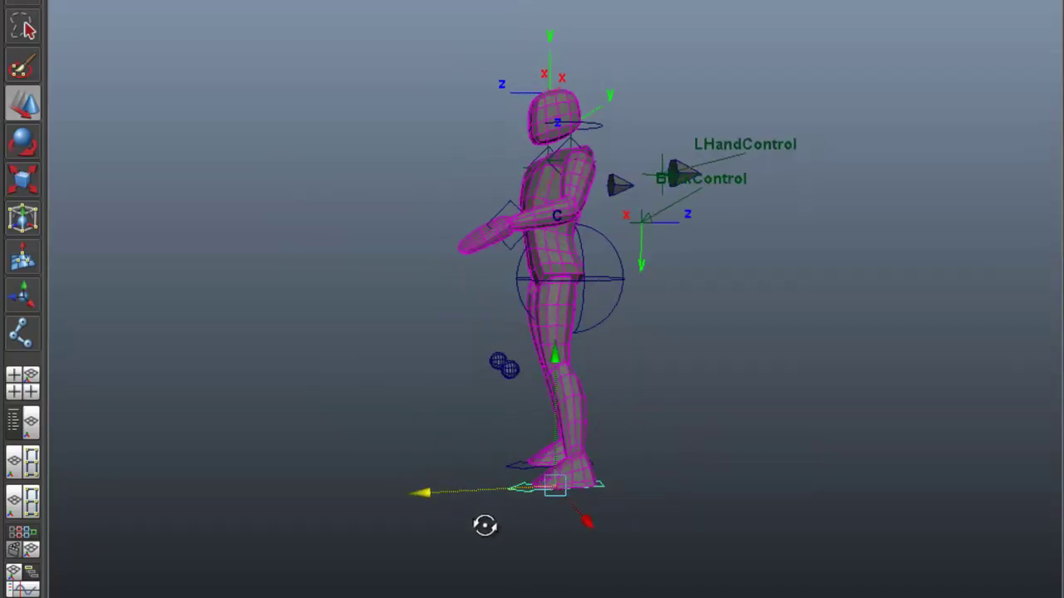
{"action": "right_click_drag", "start_coordinate": [396, 518], "coordinate": [635, 497], "text": "alt"}
{"action": "middle_click_drag", "start_coordinate": [636, 497], "coordinate": [601, 290], "text": "alt"}
{"action": "right_click_drag", "start_coordinate": [363, 474], "coordinate": [653, 544], "text": "alt"}
{"action": "middle_click_drag", "start_coordinate": [653, 544], "coordinate": [662, 443], "text": "alt"}
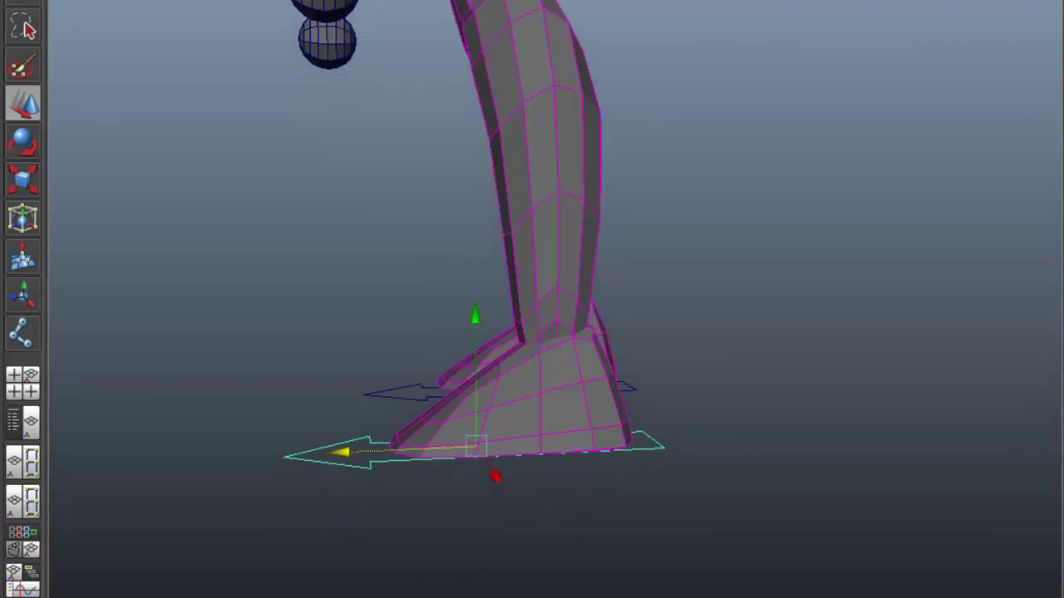
{"action": "left_click", "coordinate": [215, 2]}
{"action": "mouse_move", "coordinate": [221, 16]}
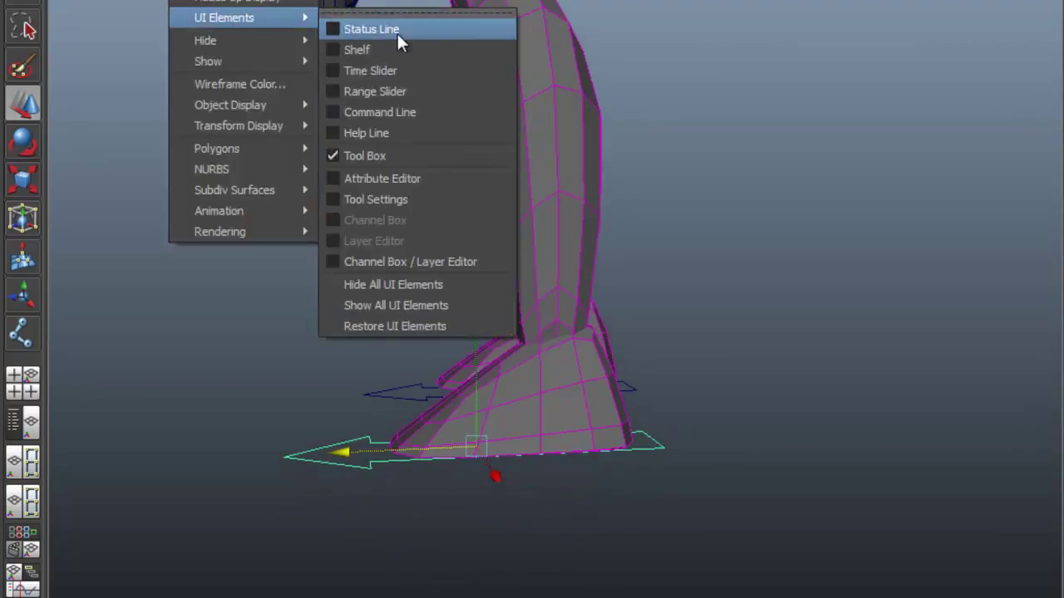
{"action": "left_click", "coordinate": [397, 92]}
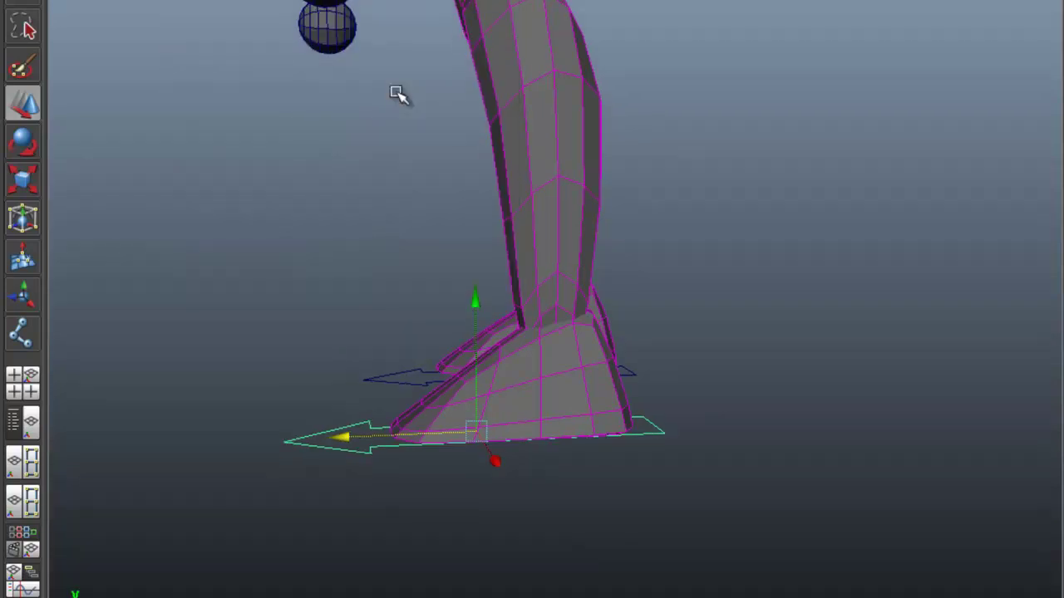
{"action": "left_click", "coordinate": [214, 2]}
{"action": "mouse_move", "coordinate": [227, 18]}
{"action": "left_click", "coordinate": [370, 71]}
- Display the Status Line and the Channel Box with the left foot control's attributes
{"action": "left_click", "coordinate": [214, 2]}
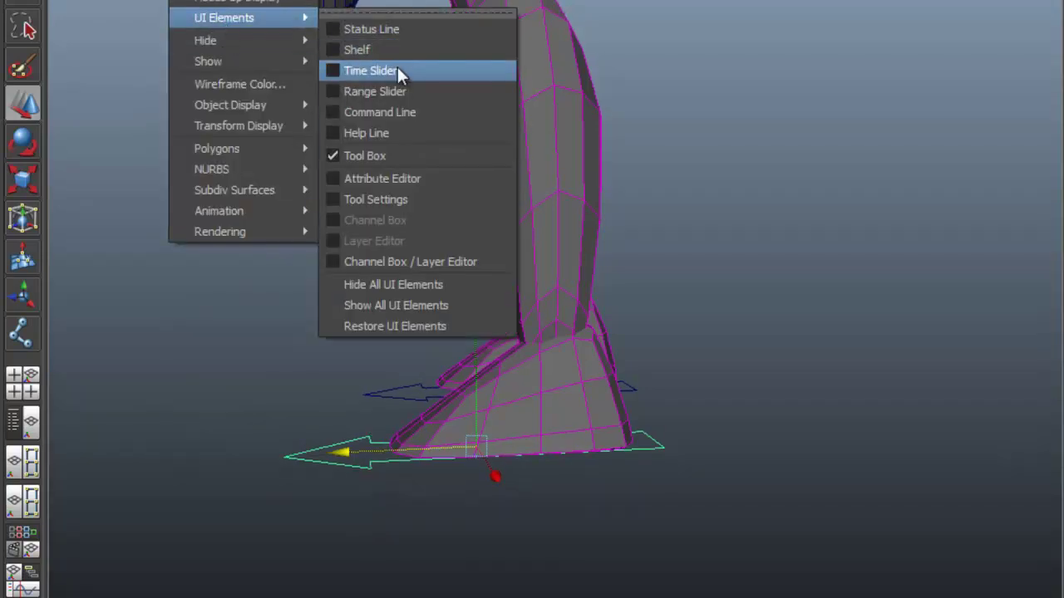
{"action": "left_click", "coordinate": [379, 28]}
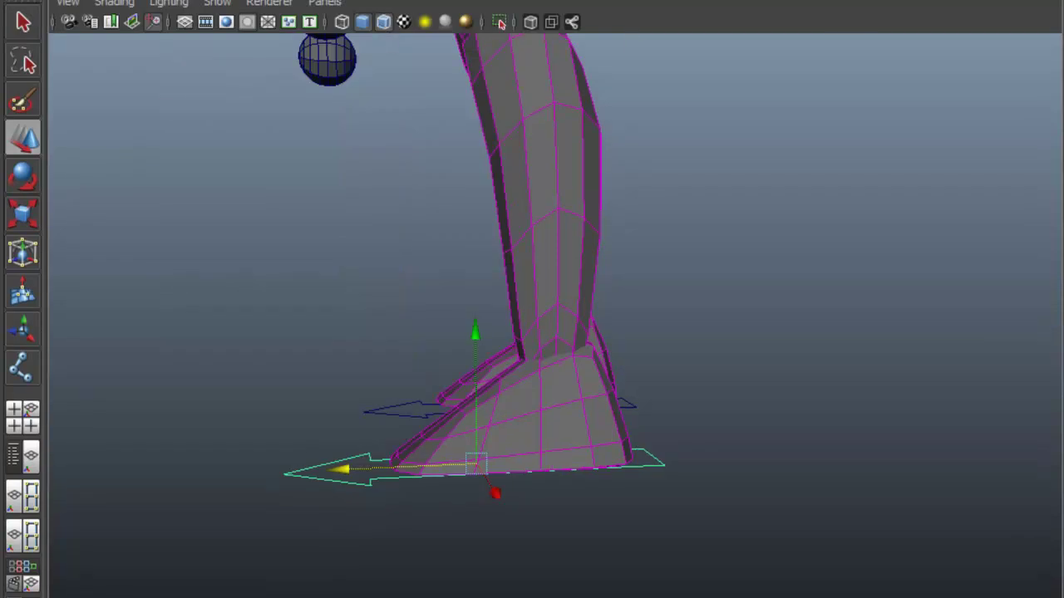
{"action": "left_click", "coordinate": [1049, 1]}
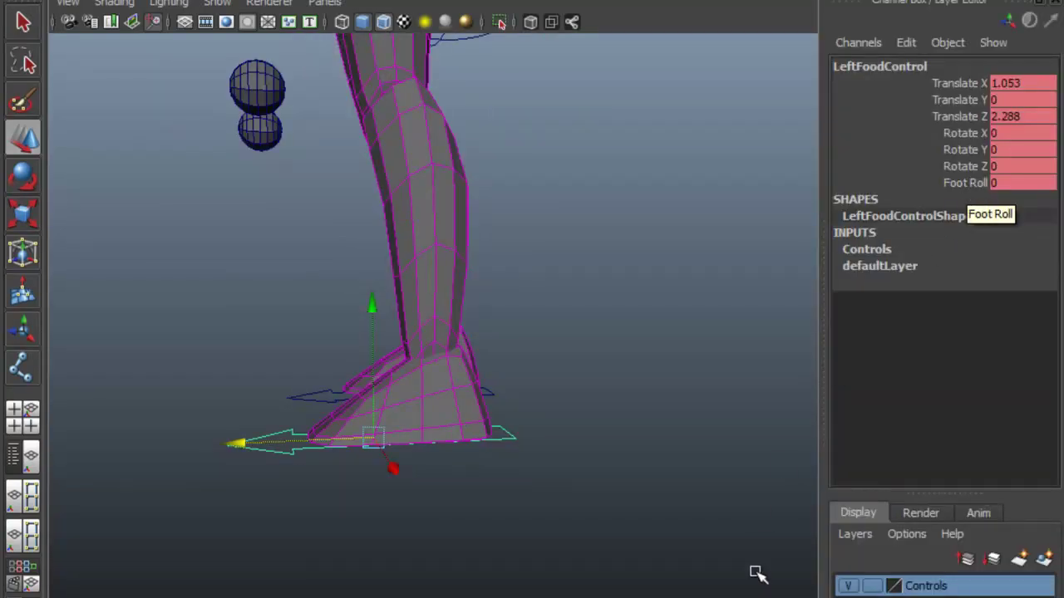
{"action": "left_click", "coordinate": [752, 597]}
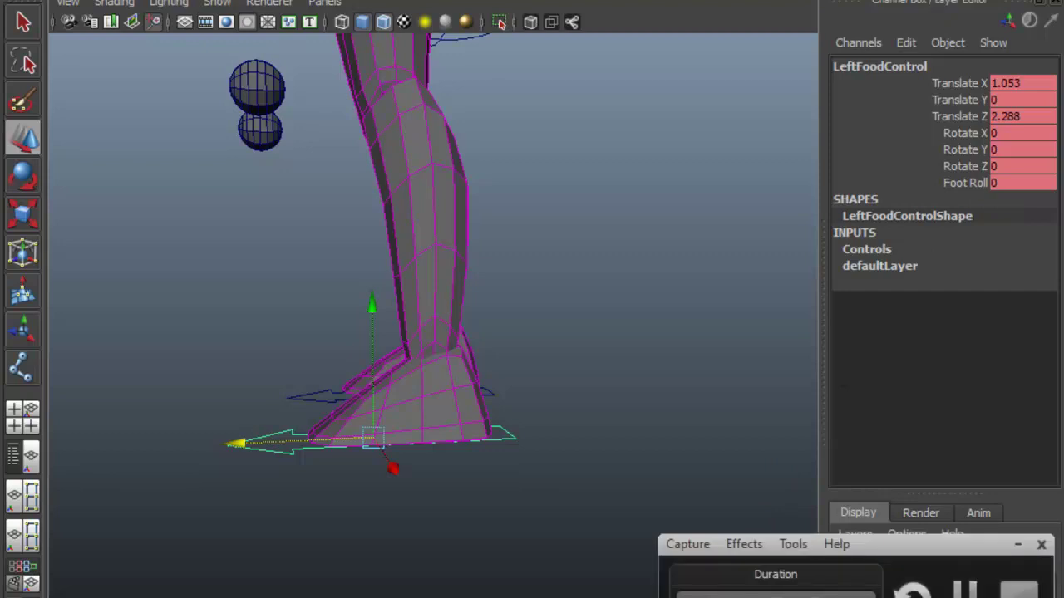
{"action": "left_click", "coordinate": [1017, 545]}
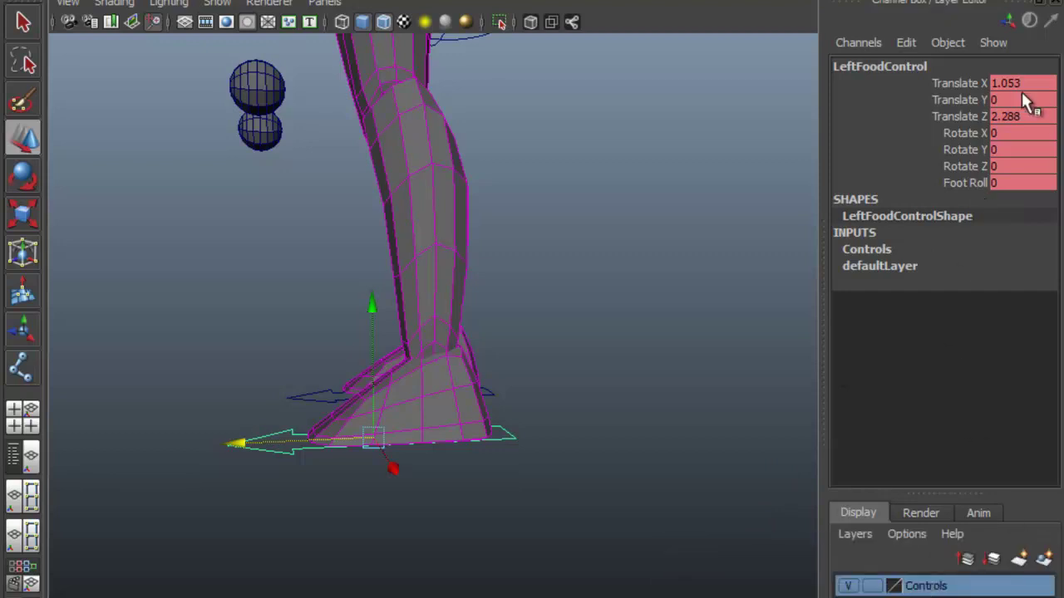
- Try the Foot Roll attribute on the left foot control and undo the change
{"action": "left_click", "coordinate": [968, 182]}
{"action": "middle_click_drag", "start_coordinate": [557, 325], "coordinate": [665, 345]}
{"action": "key", "text": "ctrl+z"}
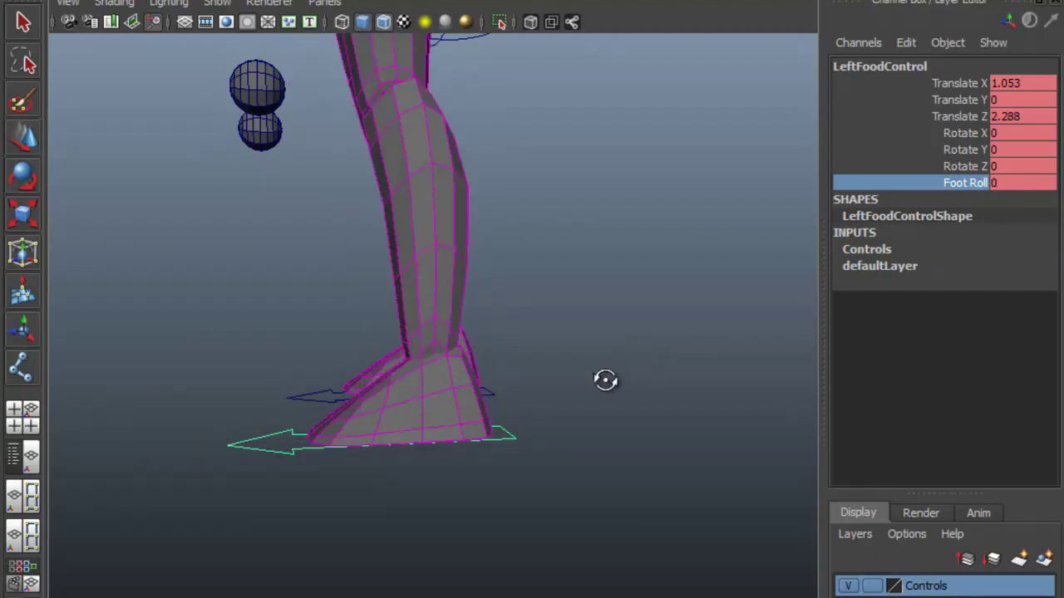
- Try the Foot Roll attribute on the right foot control and return it to 0
{"action": "left_click_drag", "start_coordinate": [631, 377], "coordinate": [284, 374], "text": "alt"}
{"action": "left_click", "coordinate": [616, 453]}
{"action": "left_click_drag", "start_coordinate": [617, 455], "coordinate": [446, 477], "text": "alt"}
{"action": "left_click", "coordinate": [953, 185]}
{"action": "mouse_move", "coordinate": [723, 288]}
{"action": "middle_mouse_down"}
{"action": "mouse_move", "coordinate": [622, 287]}
{"action": "mouse_move", "coordinate": [790, 292]}
{"action": "mouse_move", "coordinate": [604, 297]}
{"action": "mouse_move", "coordinate": [724, 309]}
{"action": "middle_mouse_up"}
{"action": "right_click_drag", "start_coordinate": [724, 308], "coordinate": [276, 307], "text": "alt"}
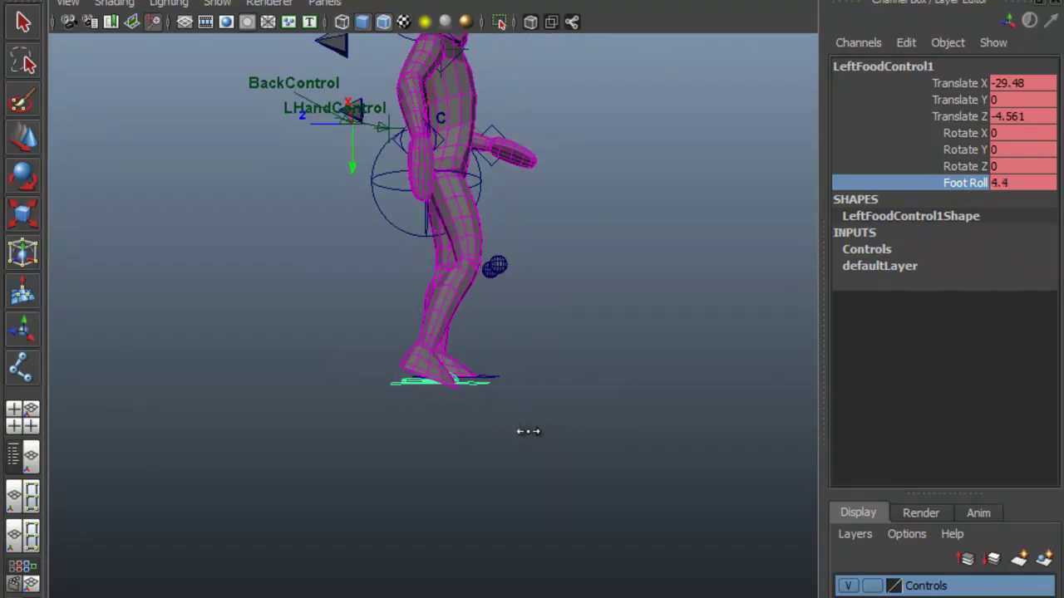
{"action": "left_click_drag", "start_coordinate": [605, 377], "coordinate": [445, 389], "text": "alt"}
{"action": "middle_click_drag", "start_coordinate": [641, 193], "coordinate": [627, 329], "text": "alt"}
{"action": "right_click_drag", "start_coordinate": [361, 331], "coordinate": [453, 332], "text": "alt"}
{"action": "left_click_drag", "start_coordinate": [611, 323], "coordinate": [511, 296], "text": "alt"}
{"action": "left_click_drag", "start_coordinate": [668, 296], "coordinate": [491, 342], "text": "alt"}
{"action": "right_click_drag", "start_coordinate": [491, 343], "coordinate": [582, 344], "text": "alt"}
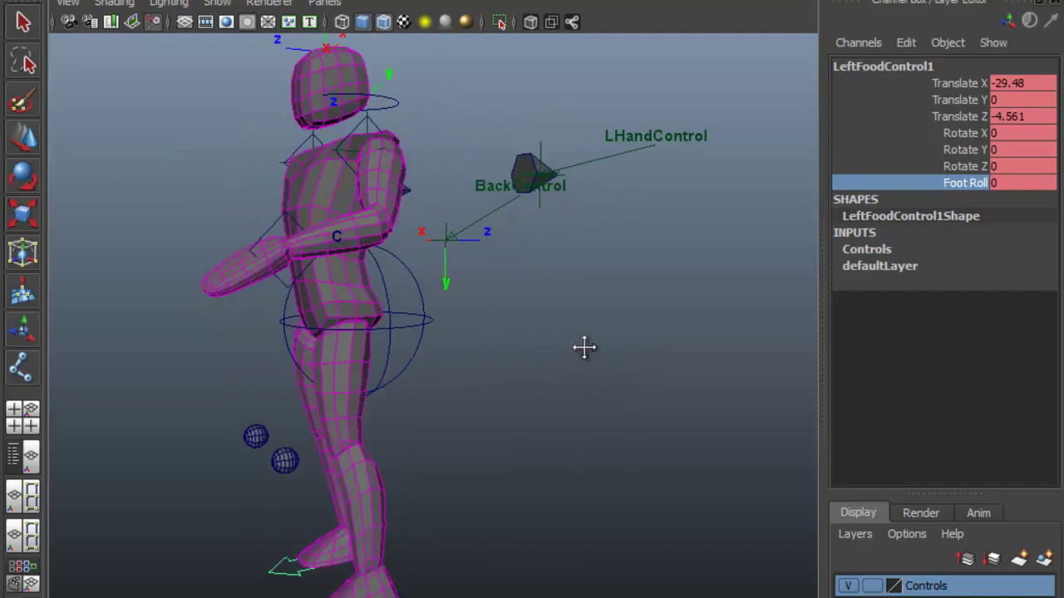
- Select LHandControl and adjust its Fist attribute to test the left hand
{"action": "middle_click_drag", "start_coordinate": [582, 344], "coordinate": [655, 395], "text": "alt"}
{"action": "left_click", "coordinate": [634, 262]}
{"action": "middle_click_drag", "start_coordinate": [631, 276], "coordinate": [385, 281], "text": "alt"}
{"action": "right_click_drag", "start_coordinate": [386, 282], "coordinate": [578, 271], "text": "alt"}
{"action": "middle_click_drag", "start_coordinate": [579, 271], "coordinate": [545, 344], "text": "alt"}
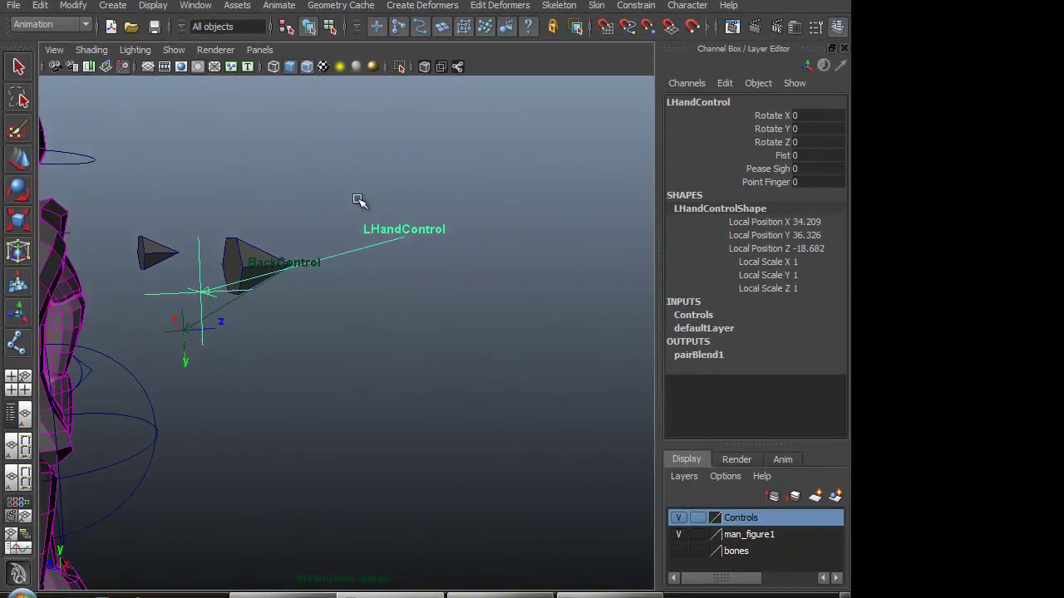
{"action": "middle_click_drag", "start_coordinate": [262, 360], "coordinate": [549, 312], "text": "alt"}
{"action": "left_click_drag", "start_coordinate": [389, 375], "coordinate": [495, 384], "text": "alt"}
{"action": "middle_click_drag", "start_coordinate": [539, 377], "coordinate": [656, 349], "text": "alt"}
{"action": "left_click", "coordinate": [773, 157]}
{"action": "mouse_move", "coordinate": [508, 402]}
{"action": "left_mouse_down", "text": "alt"}
{"action": "mouse_move", "coordinate": [662, 391]}
{"action": "mouse_move", "coordinate": [506, 361]}
{"action": "mouse_move", "coordinate": [521, 394]}
{"action": "mouse_move", "coordinate": [506, 382]}
{"action": "left_mouse_up", "text": "alt"}
{"action": "middle_click_drag", "start_coordinate": [572, 380], "coordinate": [532, 341]}
{"action": "left_click_drag", "start_coordinate": [532, 341], "coordinate": [557, 258], "text": "alt"}
- Select BackControl and adjust its Back Bend attribute to 2.5 to test the bending of the spine
{"action": "left_click", "coordinate": [525, 208]}
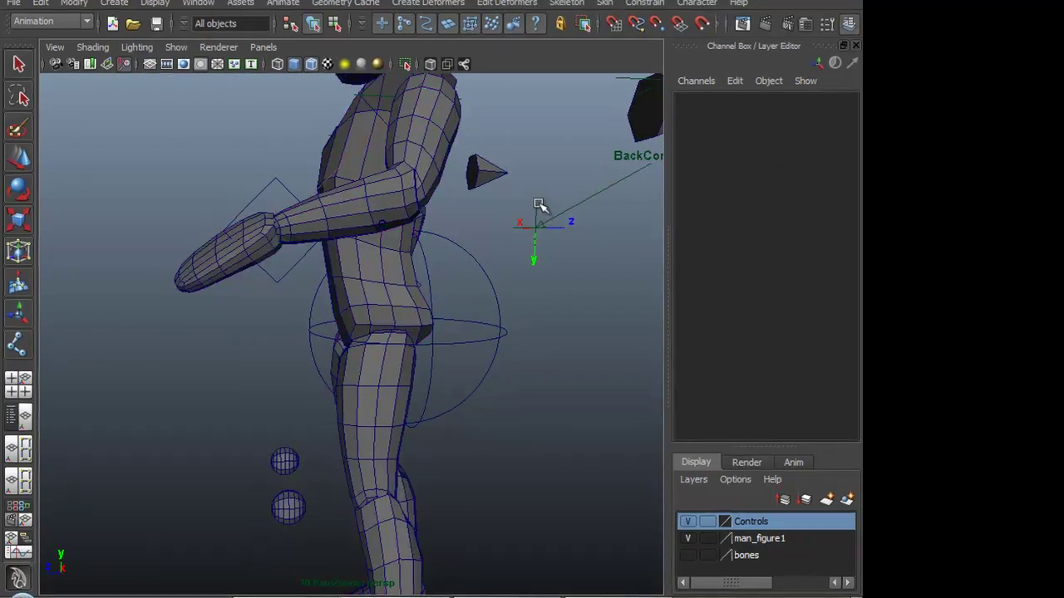
{"action": "left_click", "coordinate": [535, 218]}
{"action": "middle_click_drag", "start_coordinate": [450, 234], "coordinate": [275, 301], "text": "alt"}
{"action": "left_click_drag", "start_coordinate": [275, 301], "coordinate": [249, 297], "text": "alt"}
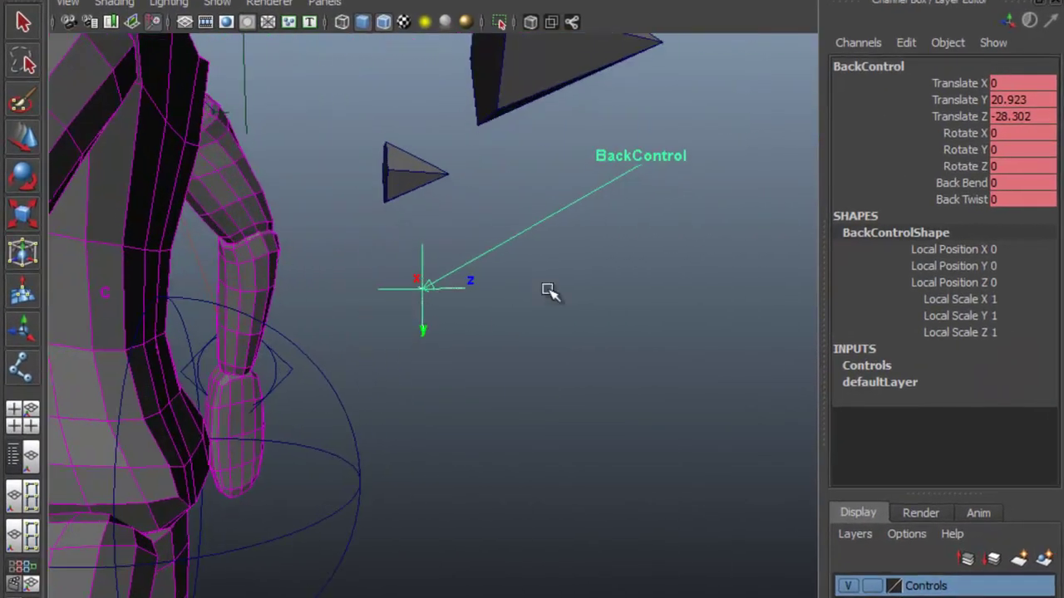
{"action": "right_click_drag", "start_coordinate": [662, 241], "coordinate": [370, 334], "text": "alt"}
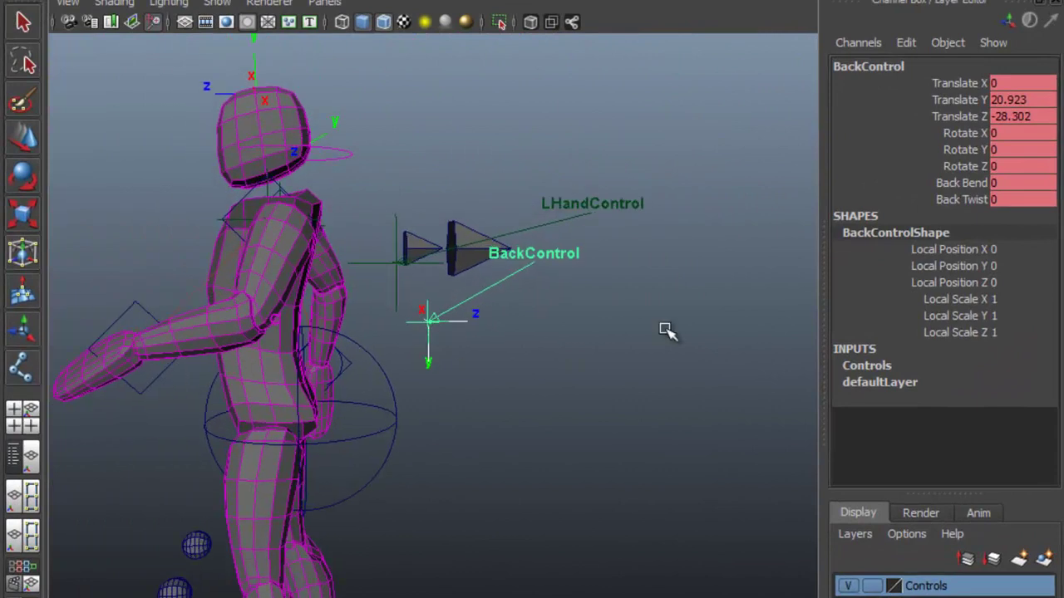
{"action": "mouse_move", "coordinate": [524, 392]}
{"action": "middle_mouse_down"}
{"action": "mouse_move", "coordinate": [465, 392]}
{"action": "mouse_move", "coordinate": [566, 398]}
{"action": "mouse_move", "coordinate": [539, 400]}
{"action": "middle_mouse_up"}
{"action": "right_click_drag", "start_coordinate": [540, 398], "coordinate": [368, 401], "text": "alt"}
{"action": "left_click_drag", "start_coordinate": [368, 402], "coordinate": [521, 430], "text": "alt"}
{"action": "middle_click_drag", "start_coordinate": [484, 447], "coordinate": [608, 400], "text": "alt"}
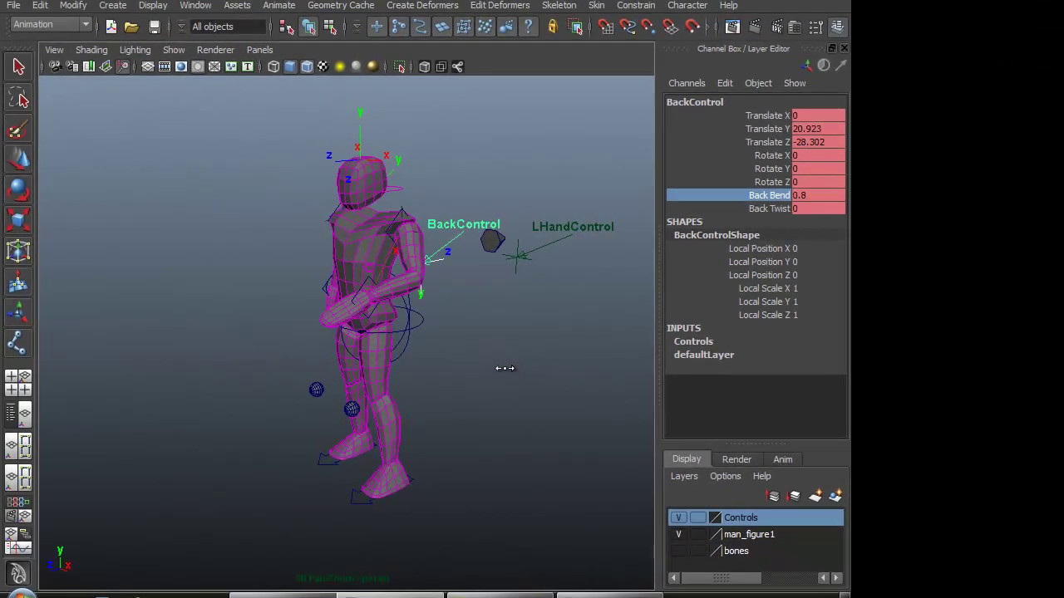
{"action": "middle_click_drag", "start_coordinate": [504, 368], "coordinate": [518, 368]}
- Try the Back Twist attribute on BackControl, undo the change and deselect the control
{"action": "left_click", "coordinate": [777, 208]}
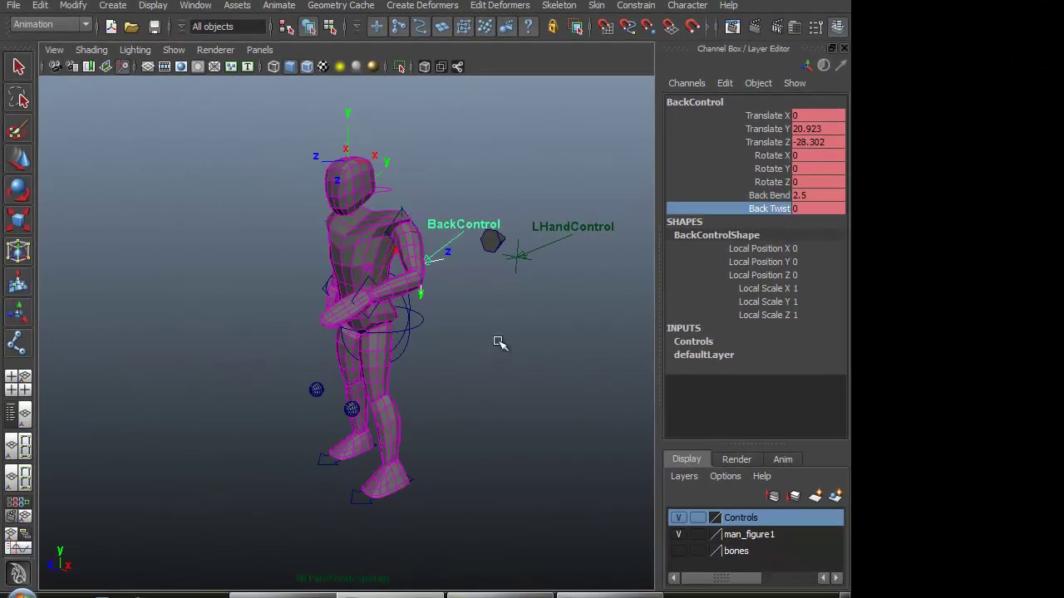
{"action": "left_click_drag", "start_coordinate": [454, 364], "coordinate": [492, 358], "text": "alt"}
{"action": "mouse_move", "coordinate": [493, 358]}
{"action": "middle_mouse_down"}
{"action": "mouse_move", "coordinate": [475, 357]}
{"action": "mouse_move", "coordinate": [490, 357]}
{"action": "middle_mouse_up"}
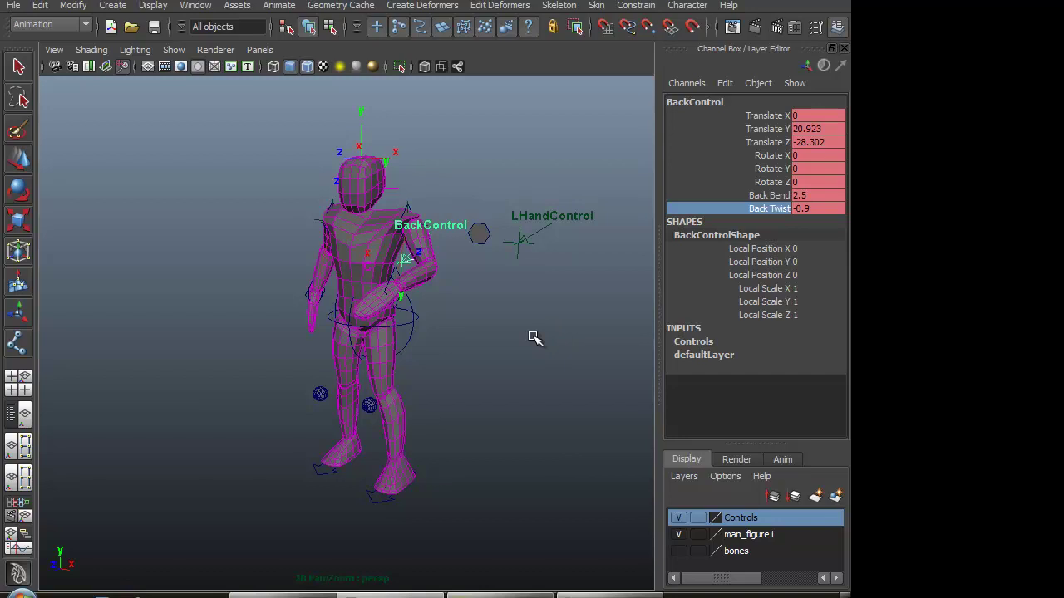
{"action": "key", "text": "ctrl+z"}
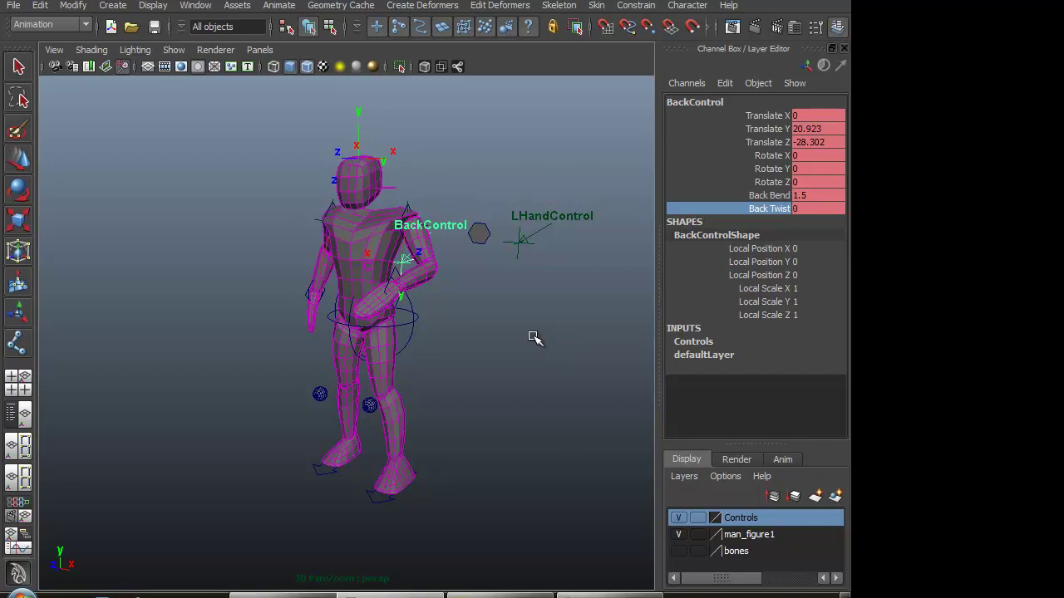
{"action": "left_click", "coordinate": [534, 338]}
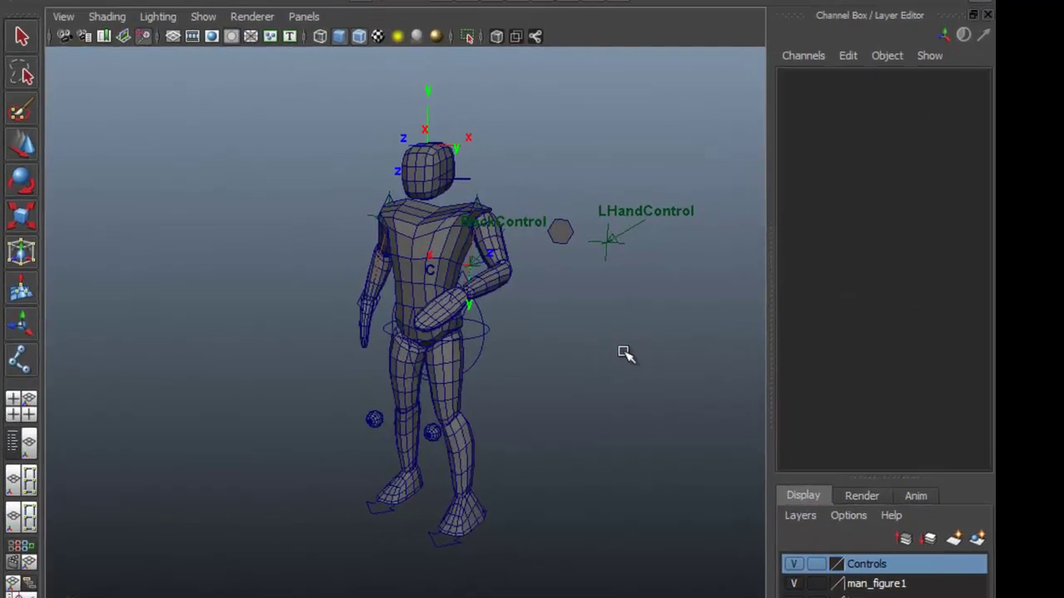
- Select HeadControl and try its Rotate X attribute to test the head, returning it to 0
{"action": "left_click_drag", "start_coordinate": [626, 354], "coordinate": [611, 391], "text": "alt"}
{"action": "left_click", "coordinate": [493, 167]}
{"action": "left_click_drag", "start_coordinate": [547, 254], "coordinate": [552, 419], "text": "alt"}
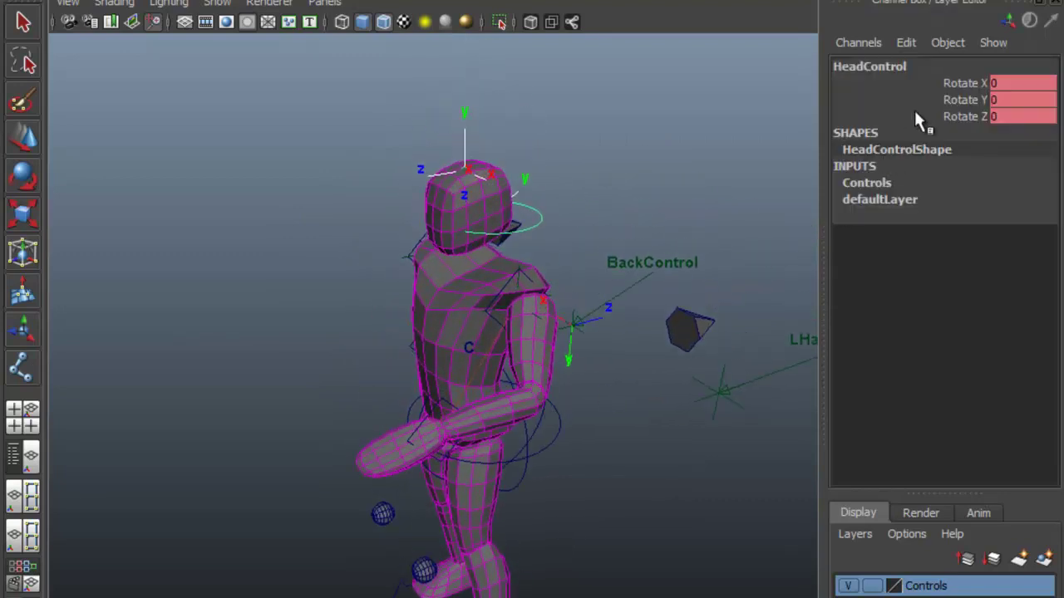
{"action": "left_click", "coordinate": [960, 83]}
{"action": "mouse_move", "coordinate": [199, 254]}
{"action": "middle_mouse_down"}
{"action": "mouse_move", "coordinate": [245, 254]}
{"action": "mouse_move", "coordinate": [191, 233]}
{"action": "mouse_move", "coordinate": [161, 235]}
{"action": "mouse_move", "coordinate": [200, 252]}
{"action": "mouse_move", "coordinate": [199, 269]}
{"action": "middle_mouse_up"}
{"action": "left_click_drag", "start_coordinate": [199, 268], "coordinate": [349, 313], "text": "alt"}
- Adjust the Rotate Y attribute of HeadControl to -13.751 to test turning the head
{"action": "left_click", "coordinate": [965, 100]}
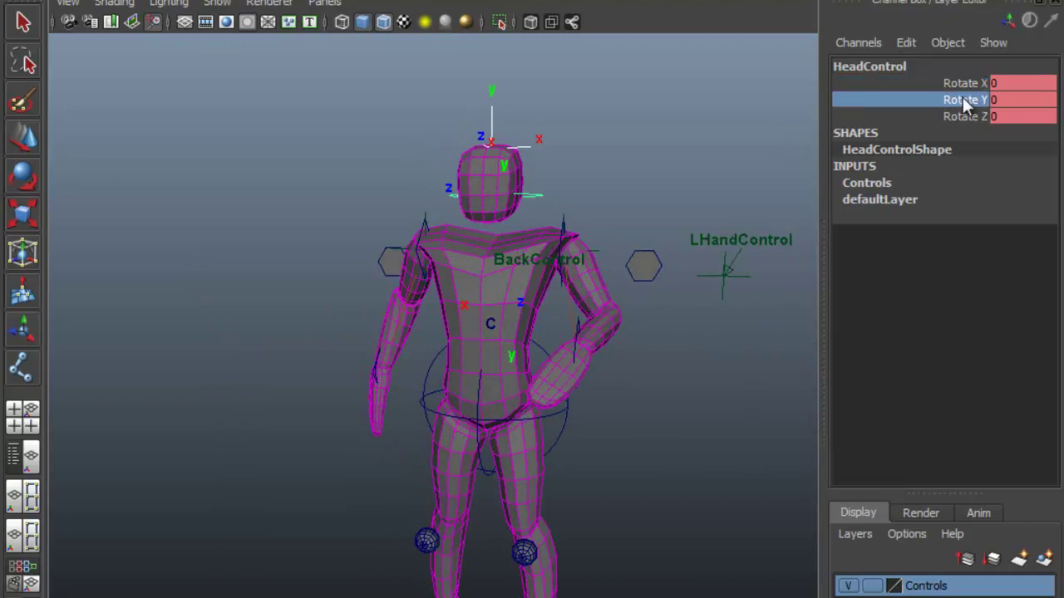
{"action": "mouse_move", "coordinate": [703, 152]}
{"action": "middle_mouse_down"}
{"action": "mouse_move", "coordinate": [691, 150]}
{"action": "mouse_move", "coordinate": [715, 159]}
{"action": "mouse_move", "coordinate": [701, 156]}
{"action": "middle_mouse_up"}
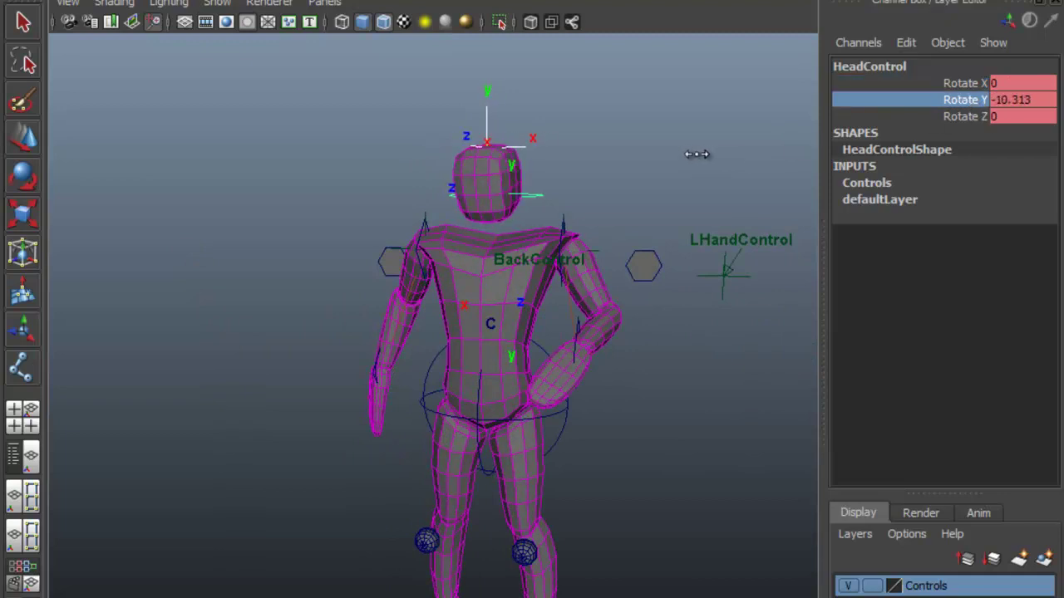
{"action": "left_click_drag", "start_coordinate": [697, 162], "coordinate": [576, 178], "text": "alt"}
{"action": "middle_click_drag", "start_coordinate": [577, 177], "coordinate": [604, 174]}
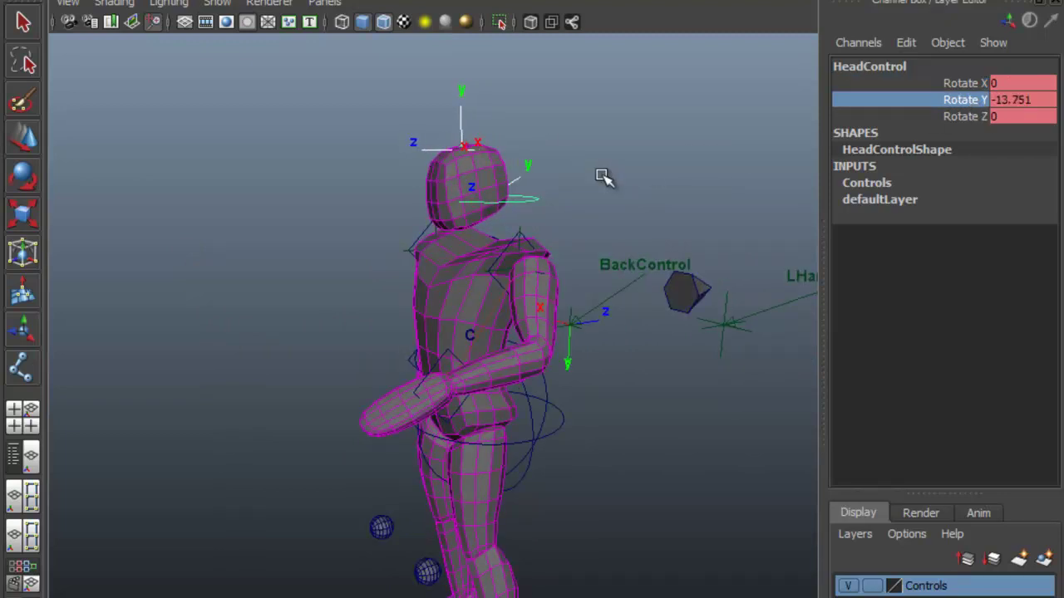
- Try the Rotate Z attribute on HeadControl and undo the changes
{"action": "left_click", "coordinate": [964, 117]}
{"action": "left_click_drag", "start_coordinate": [743, 135], "coordinate": [626, 134], "text": "alt"}
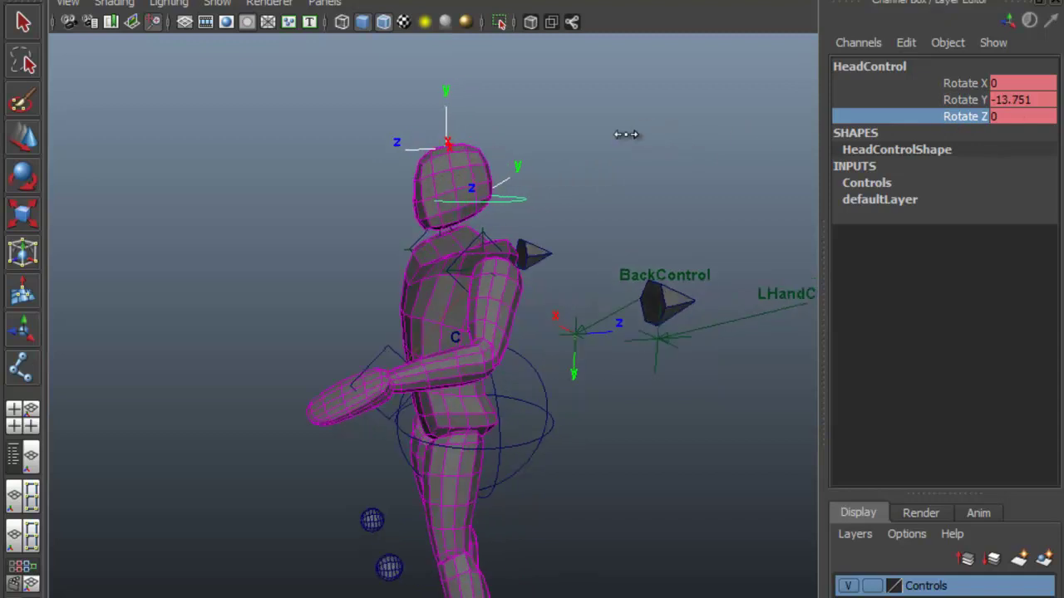
{"action": "middle_click_drag", "start_coordinate": [625, 134], "coordinate": [613, 134]}
{"action": "left_click_drag", "start_coordinate": [615, 164], "coordinate": [774, 152], "text": "alt"}
{"action": "middle_click_drag", "start_coordinate": [774, 152], "coordinate": [700, 157]}
{"action": "key", "text": "ctrl+z"}
{"action": "left_click_drag", "start_coordinate": [650, 166], "coordinate": [689, 183], "text": "alt"}
{"action": "key", "text": "ctrl+z"}
- Reset the Rotate Y attribute of HeadControl to 0
{"action": "left_click", "coordinate": [1011, 90]}
{"action": "left_click", "coordinate": [1015, 99]}
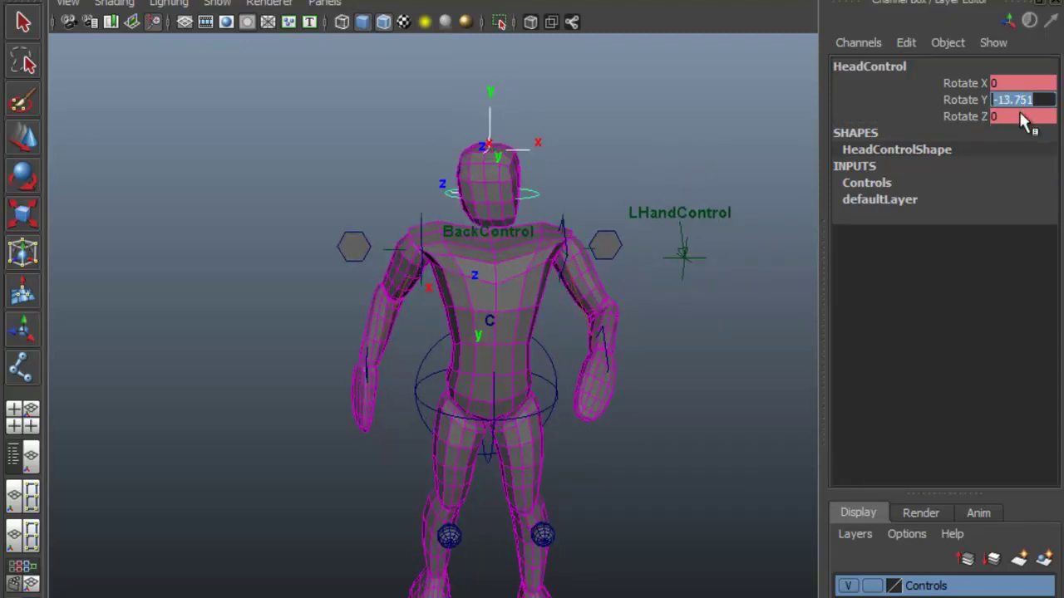
{"action": "type", "text": "0"}
{"action": "key", "text": "Return"}
- Select LShoulderControl, try moving it with the Move tool to test the left shoulder, and undo the moves
{"action": "left_click_drag", "start_coordinate": [380, 161], "coordinate": [345, 221], "text": "alt"}
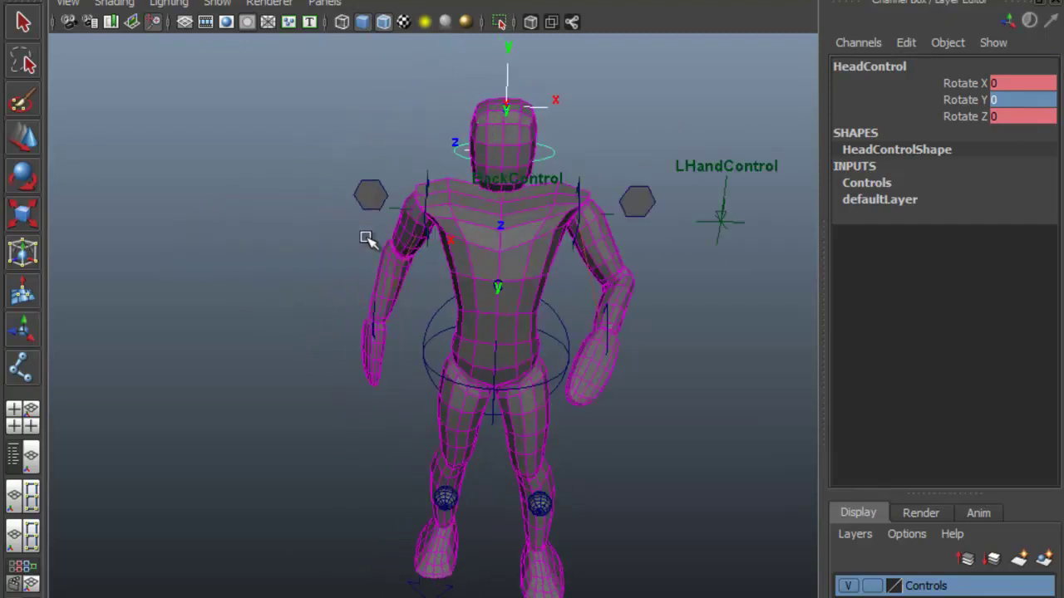
{"action": "middle_click_drag", "start_coordinate": [593, 281], "coordinate": [559, 261], "text": "alt"}
{"action": "left_click", "coordinate": [550, 158]}
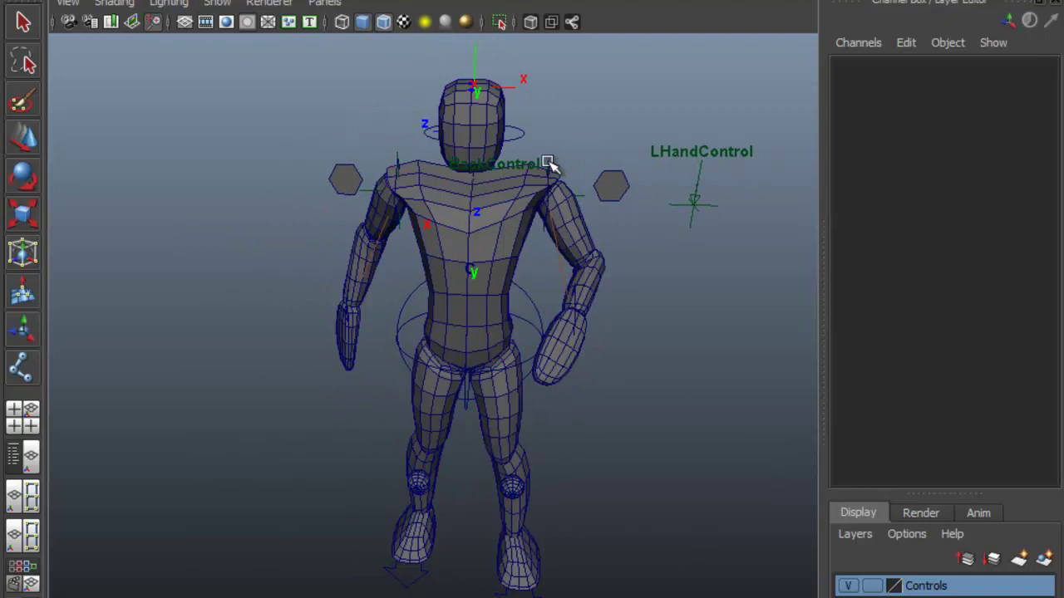
{"action": "left_click", "coordinate": [546, 159]}
{"action": "left_click_drag", "start_coordinate": [546, 243], "coordinate": [530, 220], "text": "alt"}
{"action": "key", "text": "w"}
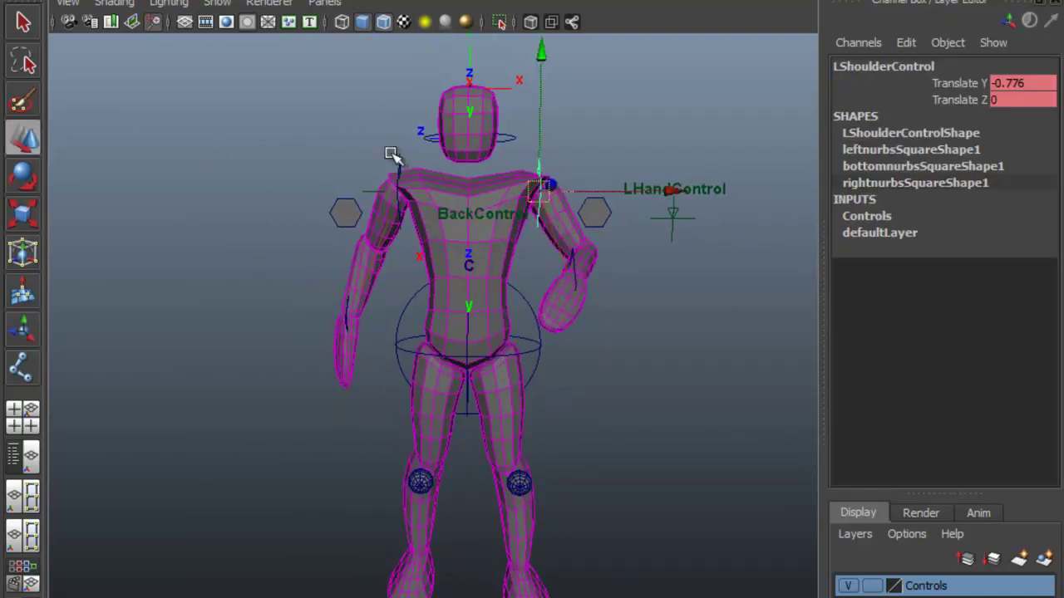
{"action": "left_click_drag", "start_coordinate": [537, 78], "coordinate": [366, 214]}
{"action": "key", "text": "ctrl+z"}
{"action": "left_click_drag", "start_coordinate": [281, 220], "coordinate": [516, 216], "text": "alt"}
{"action": "key", "text": "ctrl+z"}
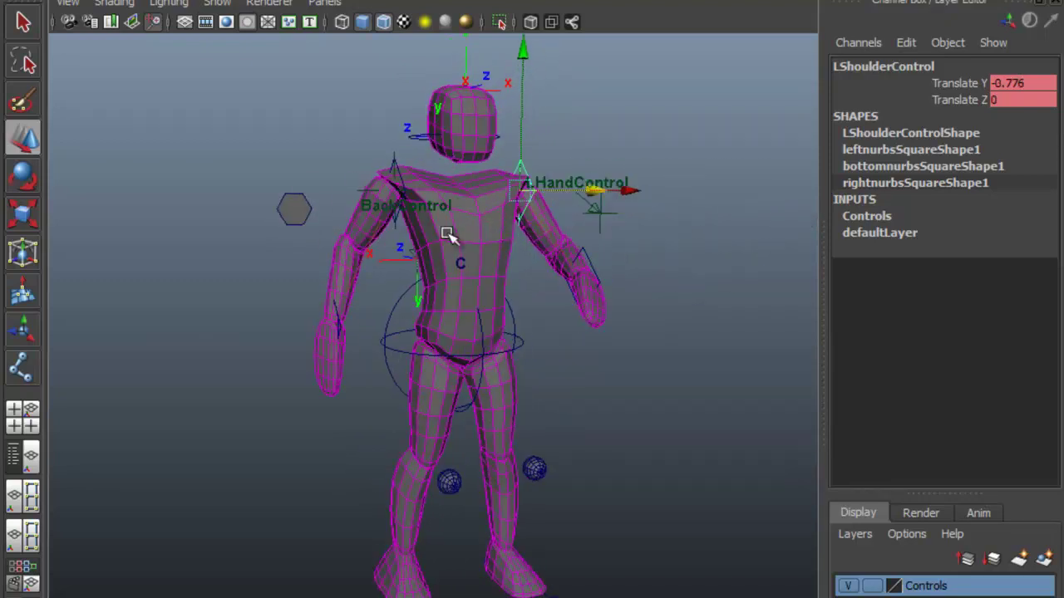
- Select RShoulderLocator, try moving it along its depth and vertical axes to test the right shoulder, and deselect it
{"action": "left_click", "coordinate": [392, 158]}
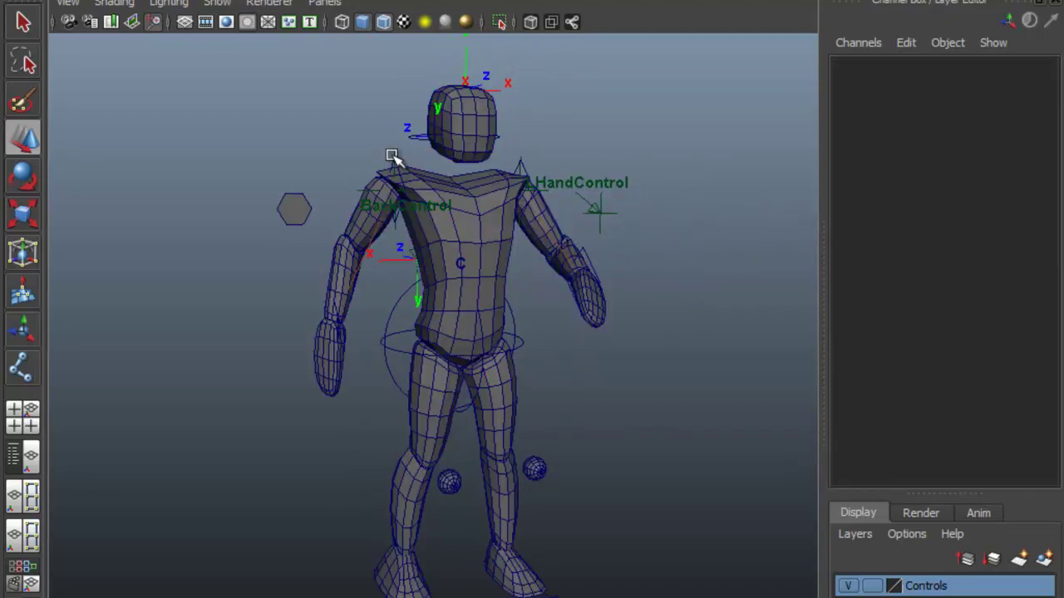
{"action": "left_click", "coordinate": [392, 157]}
{"action": "left_click_drag", "start_coordinate": [347, 226], "coordinate": [516, 228], "text": "alt"}
{"action": "mouse_move", "coordinate": [549, 193]}
{"action": "left_mouse_down"}
{"action": "mouse_move", "coordinate": [566, 197]}
{"action": "mouse_move", "coordinate": [532, 194]}
{"action": "left_mouse_up"}
{"action": "left_click_drag", "start_coordinate": [514, 240], "coordinate": [400, 202], "text": "alt"}
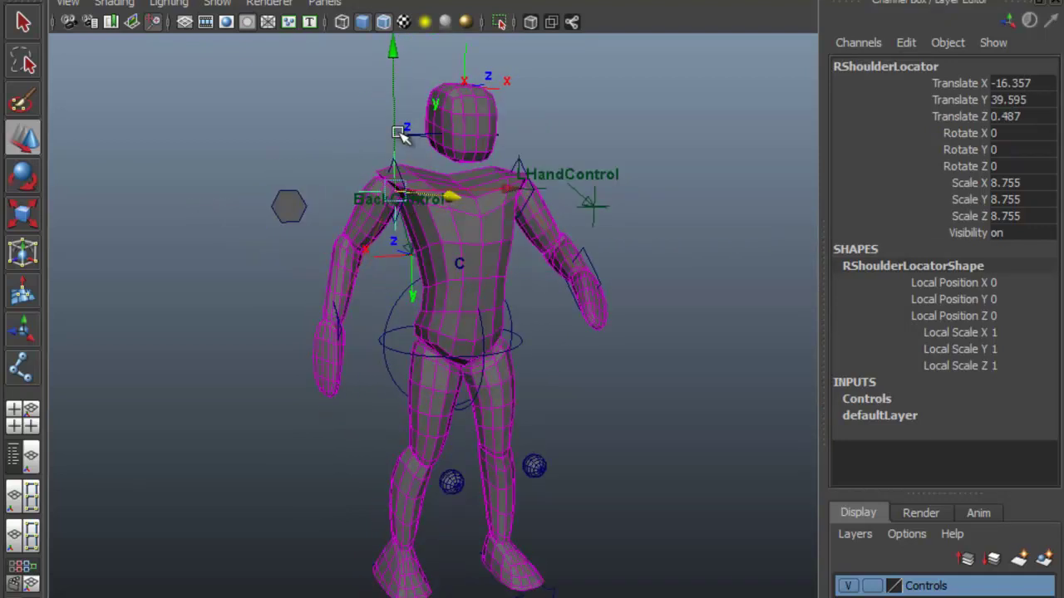
{"action": "mouse_move", "coordinate": [389, 52]}
{"action": "left_mouse_down"}
{"action": "mouse_move", "coordinate": [399, 95]}
{"action": "mouse_move", "coordinate": [398, 50]}
{"action": "left_mouse_up"}
{"action": "left_click", "coordinate": [648, 240]}
- Select HipControl and rotate it freely with the Rotate tool to test how the whole body follows
{"action": "left_click_drag", "start_coordinate": [650, 242], "coordinate": [506, 252], "text": "alt"}
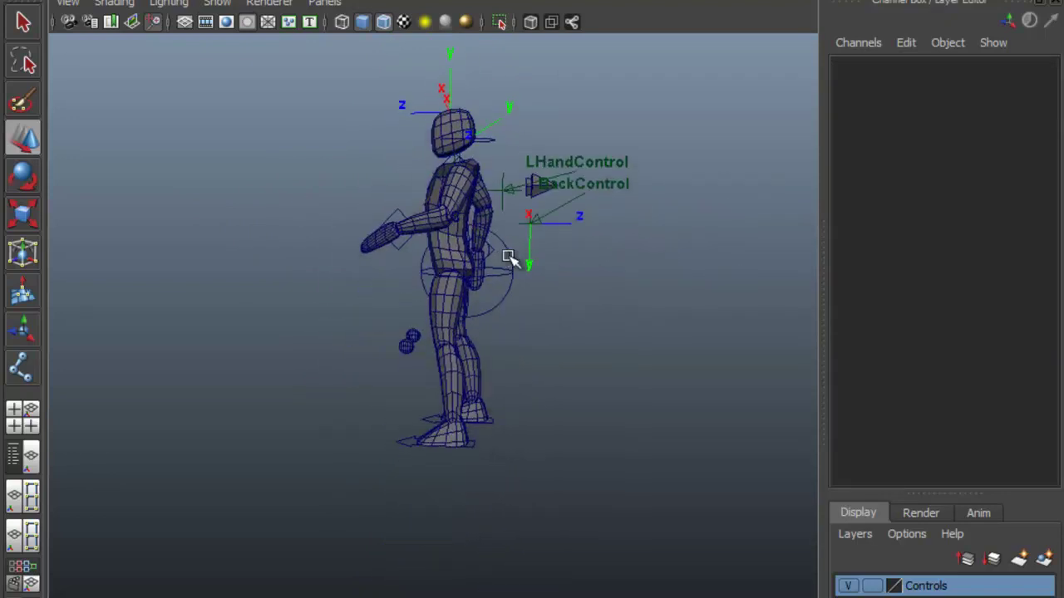
{"action": "left_click", "coordinate": [501, 275]}
{"action": "left_click_drag", "start_coordinate": [558, 287], "coordinate": [641, 300], "text": "alt"}
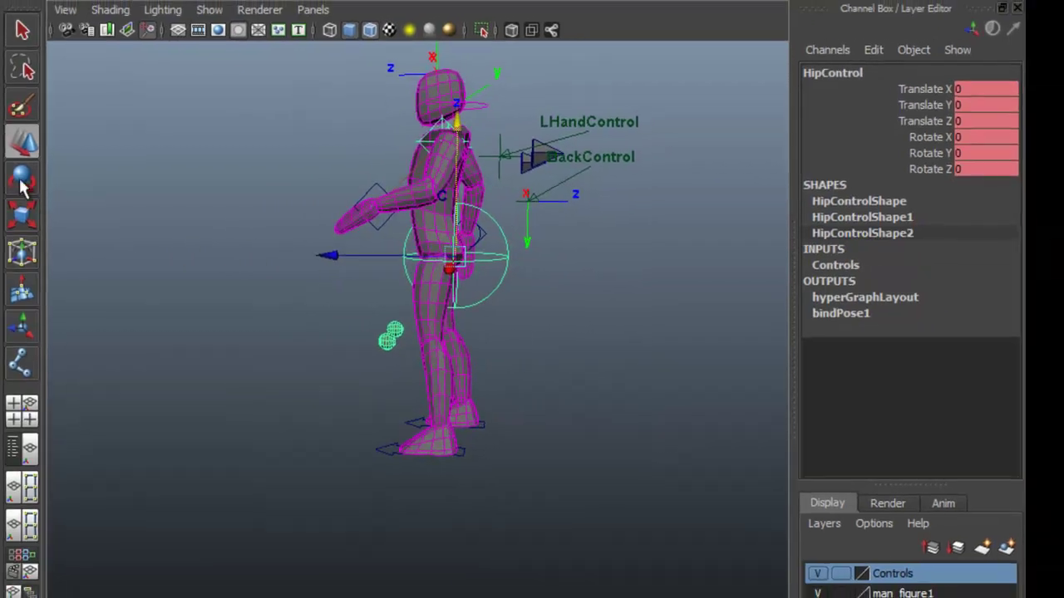
{"action": "left_click", "coordinate": [23, 178]}
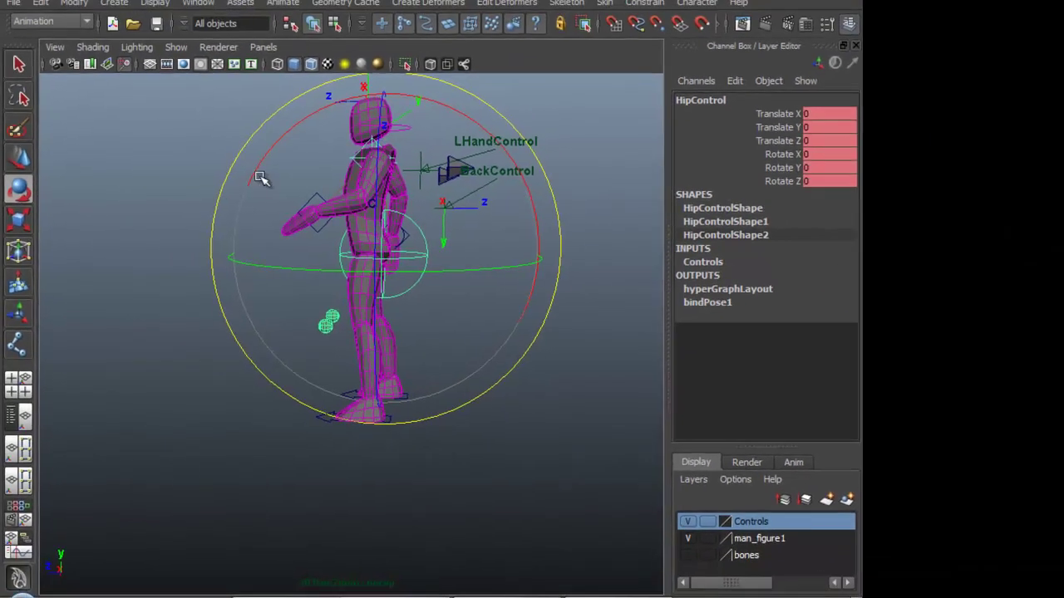
{"action": "left_click_drag", "start_coordinate": [323, 133], "coordinate": [285, 171]}
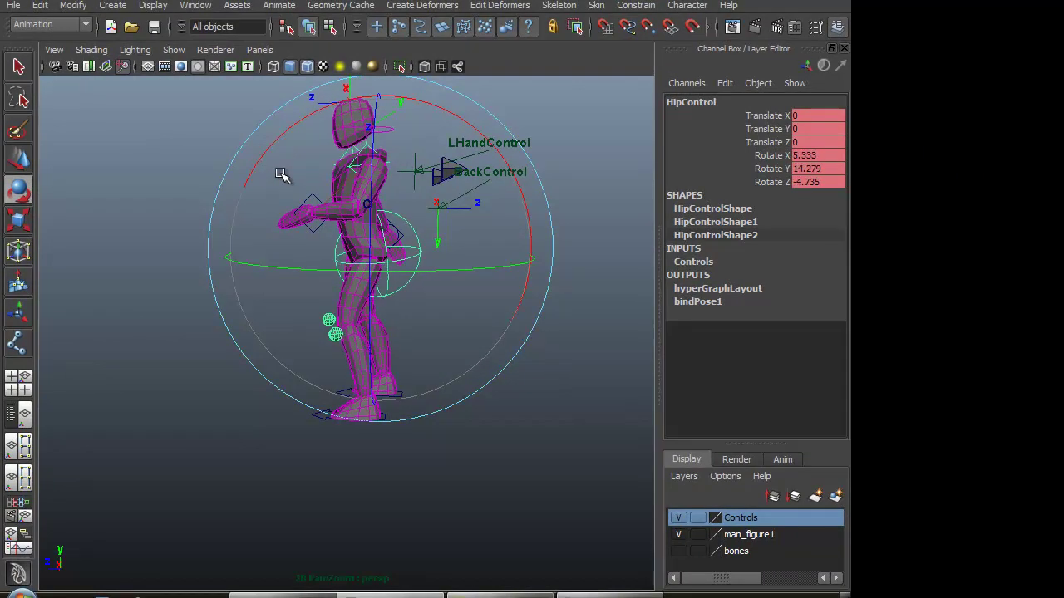
{"action": "left_click_drag", "start_coordinate": [240, 387], "coordinate": [393, 377], "text": "alt"}
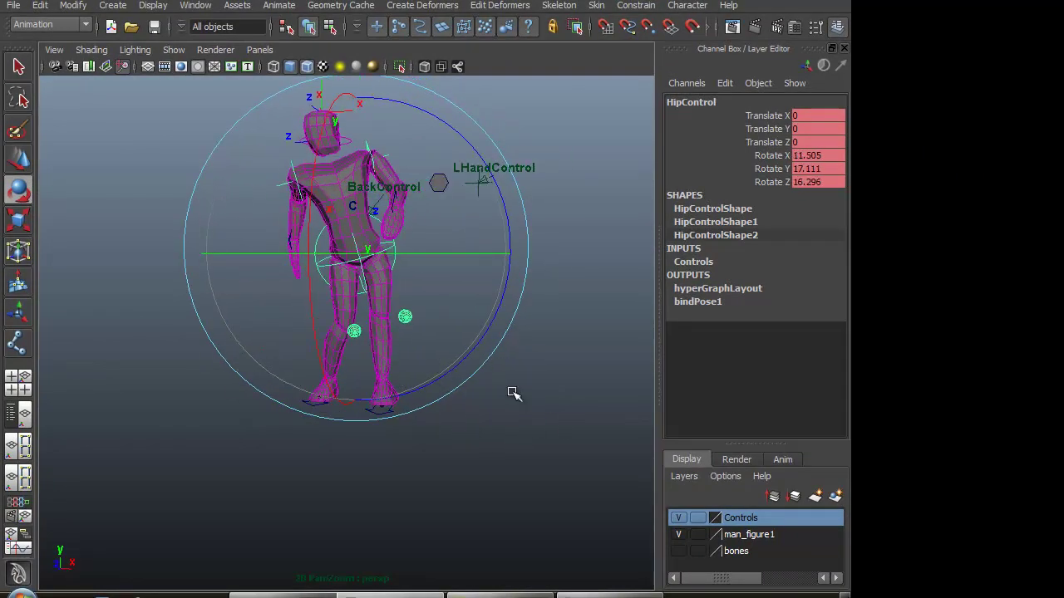
{"action": "left_click_drag", "start_coordinate": [472, 446], "coordinate": [166, 395], "text": "alt"}
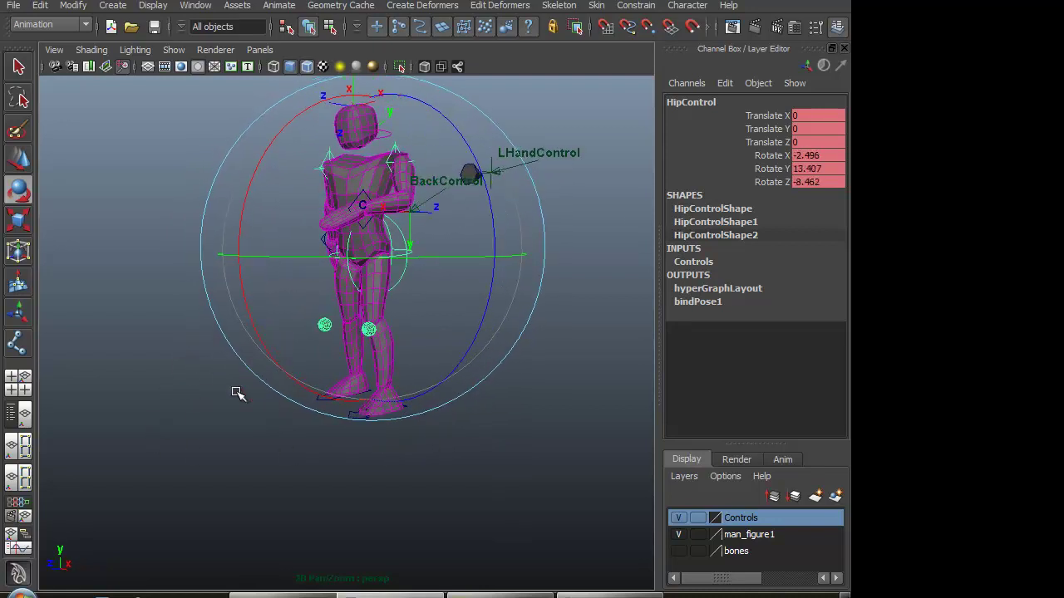
{"action": "left_click_drag", "start_coordinate": [454, 476], "coordinate": [403, 503], "text": "alt"}
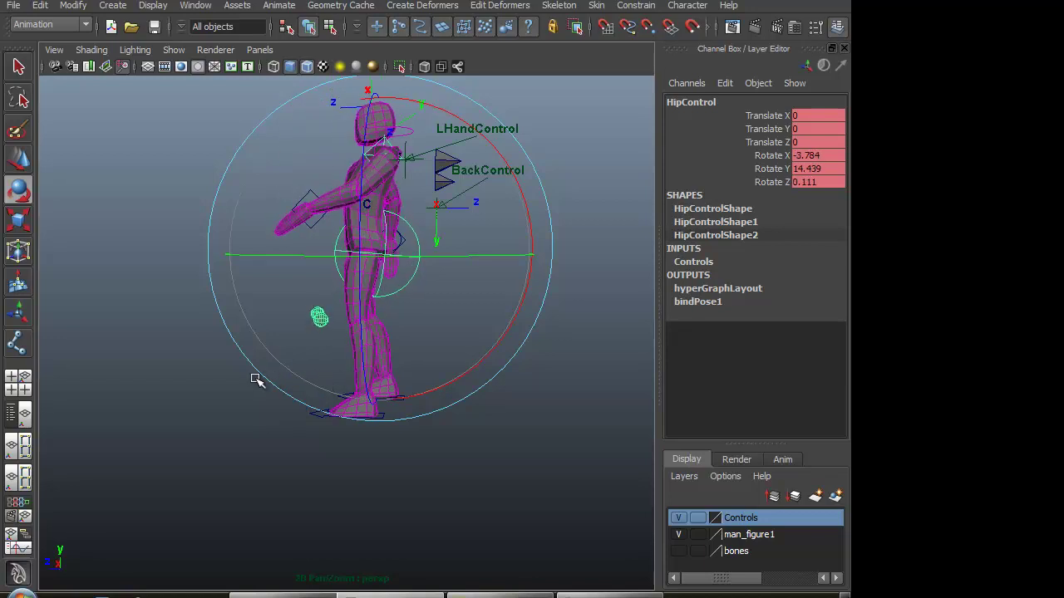
{"action": "left_click_drag", "start_coordinate": [264, 398], "coordinate": [440, 478], "text": "alt"}
- Rotate HipControl separately about its Z, X and Y axes to test single-axis hip rotation
{"action": "left_click_drag", "start_coordinate": [527, 235], "coordinate": [505, 203]}
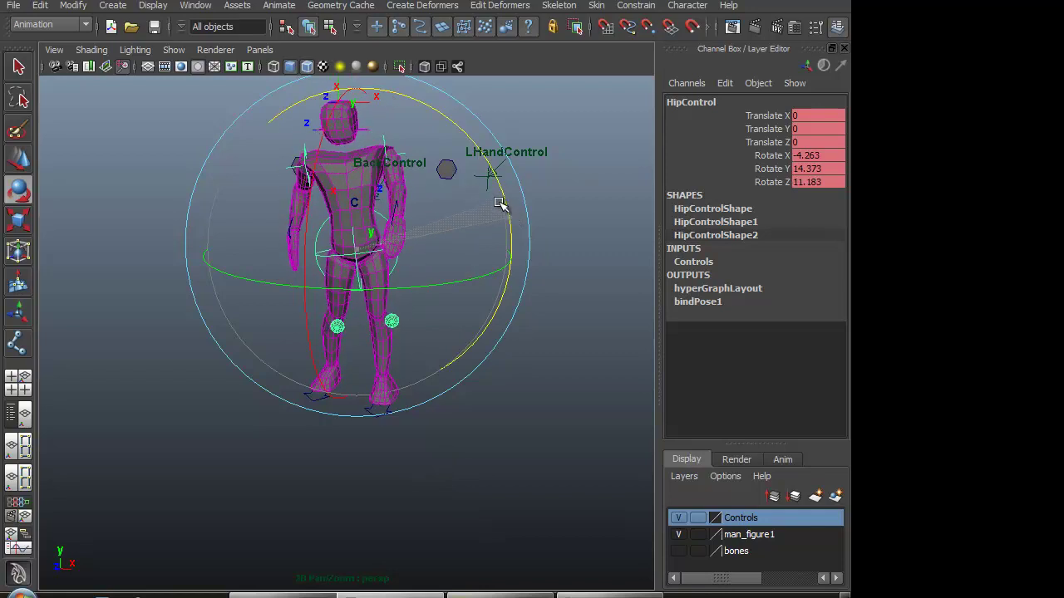
{"action": "left_click_drag", "start_coordinate": [304, 236], "coordinate": [307, 259]}
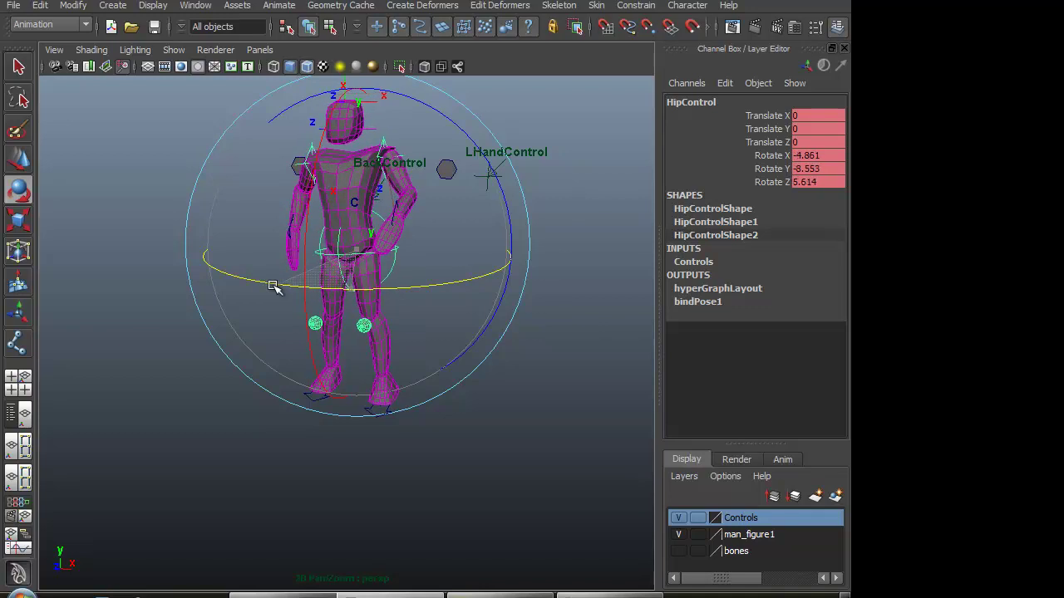
{"action": "left_click_drag", "start_coordinate": [285, 283], "coordinate": [363, 284]}
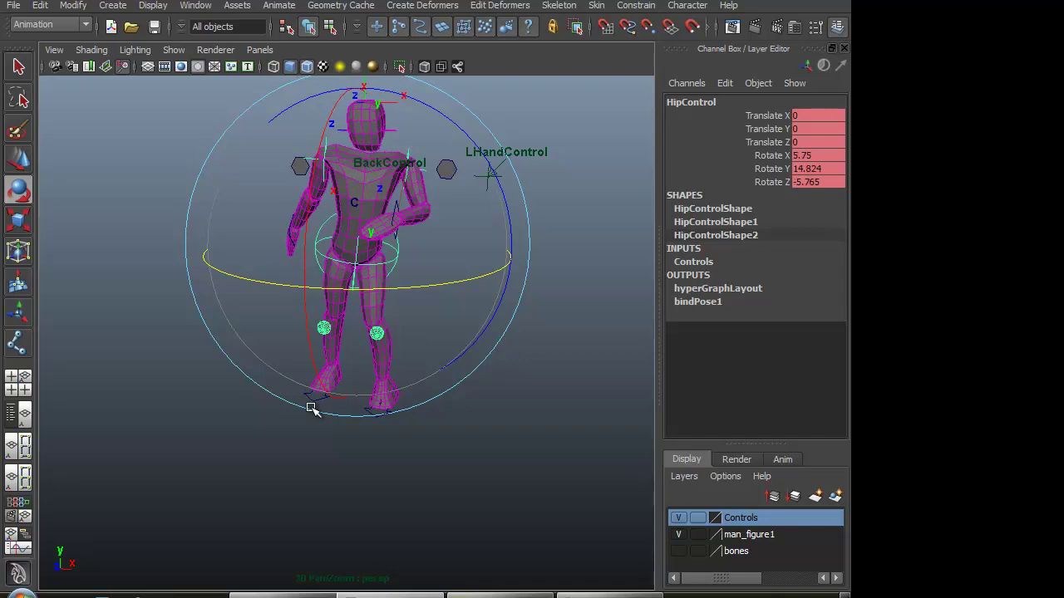
- Undo the HipControl rotations and deselect the control
{"action": "key", "text": "ctrl+z"}
{"action": "key", "text": "ctrl+z"}
{"action": "key", "text": "ctrl+z"}
{"action": "key", "text": "ctrl+z"}
{"action": "left_click_drag", "start_coordinate": [265, 383], "coordinate": [535, 349], "text": "alt"}
{"action": "left_click", "coordinate": [534, 349]}
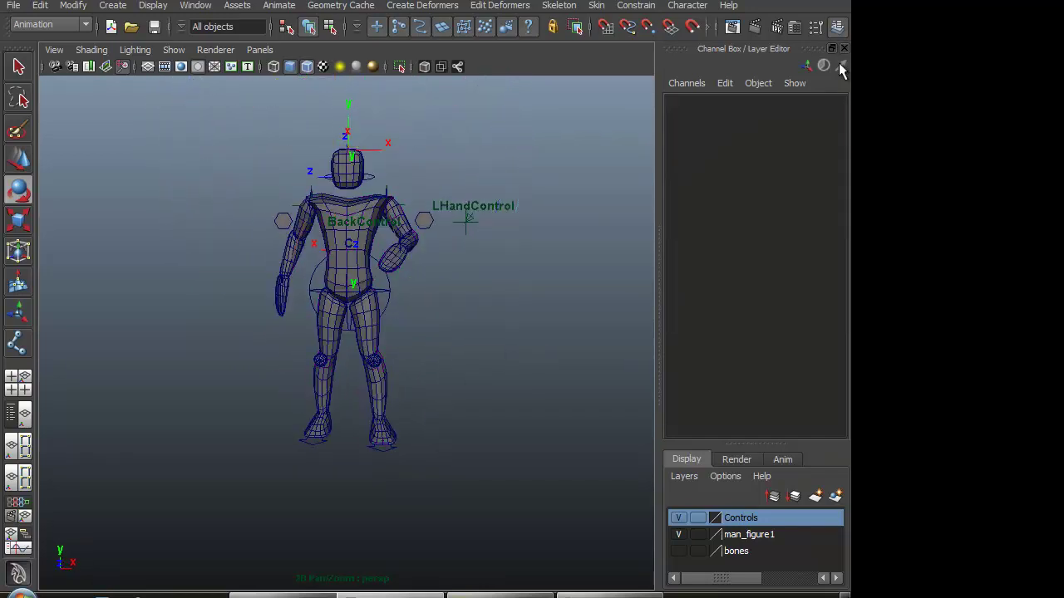
- Hide the Channel Box and review the rigged character from several angles in the enlarged viewport
{"action": "left_click", "coordinate": [837, 27]}
{"action": "left_click_drag", "start_coordinate": [582, 267], "coordinate": [446, 264], "text": "alt"}
{"action": "right_click_drag", "start_coordinate": [565, 319], "coordinate": [630, 332], "text": "alt"}
{"action": "middle_click_drag", "start_coordinate": [629, 332], "coordinate": [604, 367], "text": "alt"}
{"action": "left_click_drag", "start_coordinate": [548, 378], "coordinate": [707, 363], "text": "alt"}
{"action": "left_click_drag", "start_coordinate": [563, 369], "coordinate": [720, 367], "text": "alt"}
{"action": "left_click_drag", "start_coordinate": [612, 375], "coordinate": [649, 389], "text": "alt"}
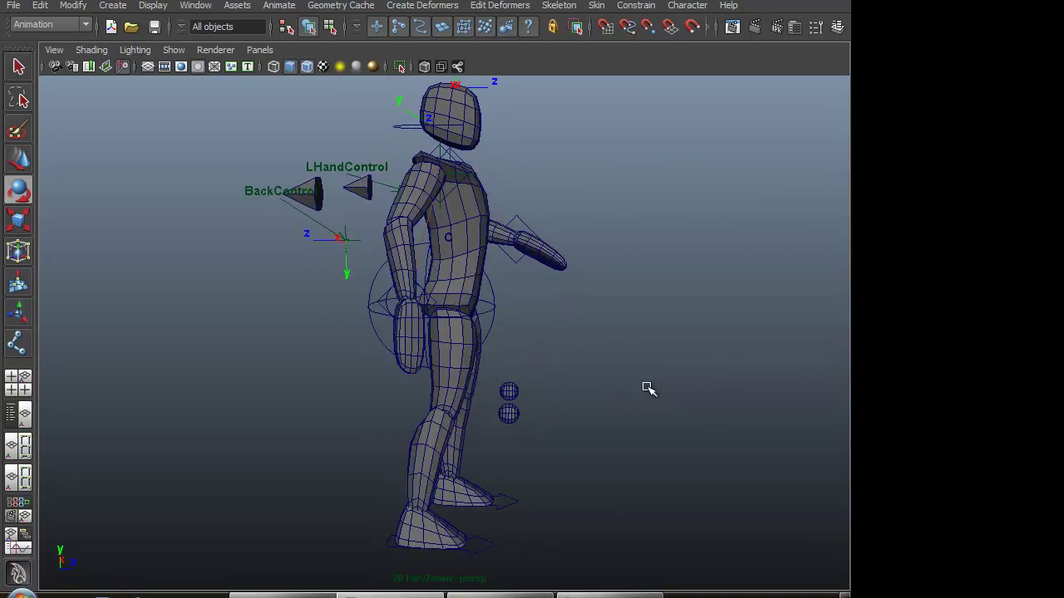
{"action": "left_click", "coordinate": [610, 595]}
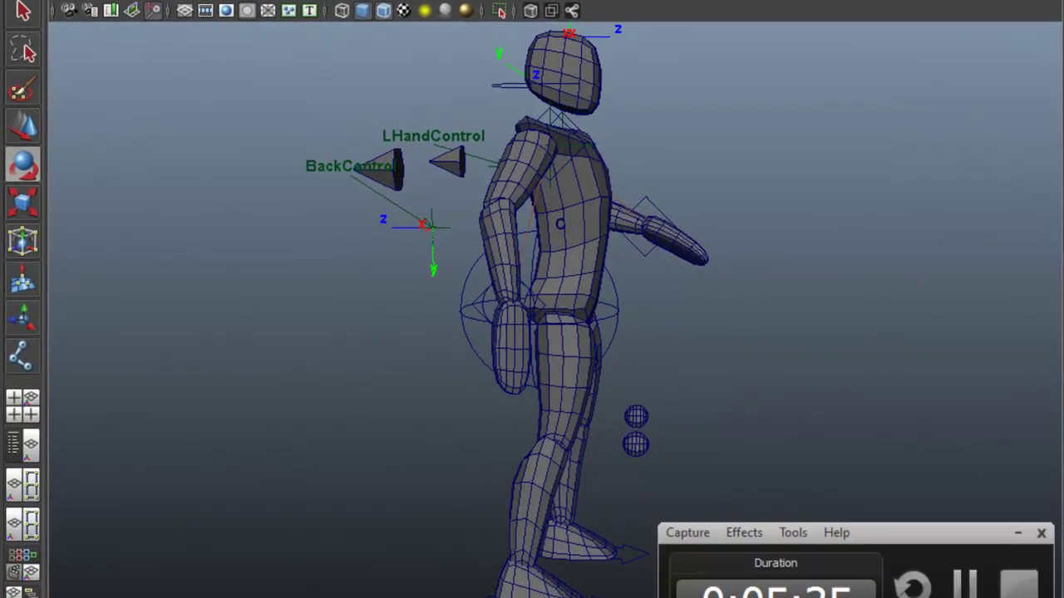